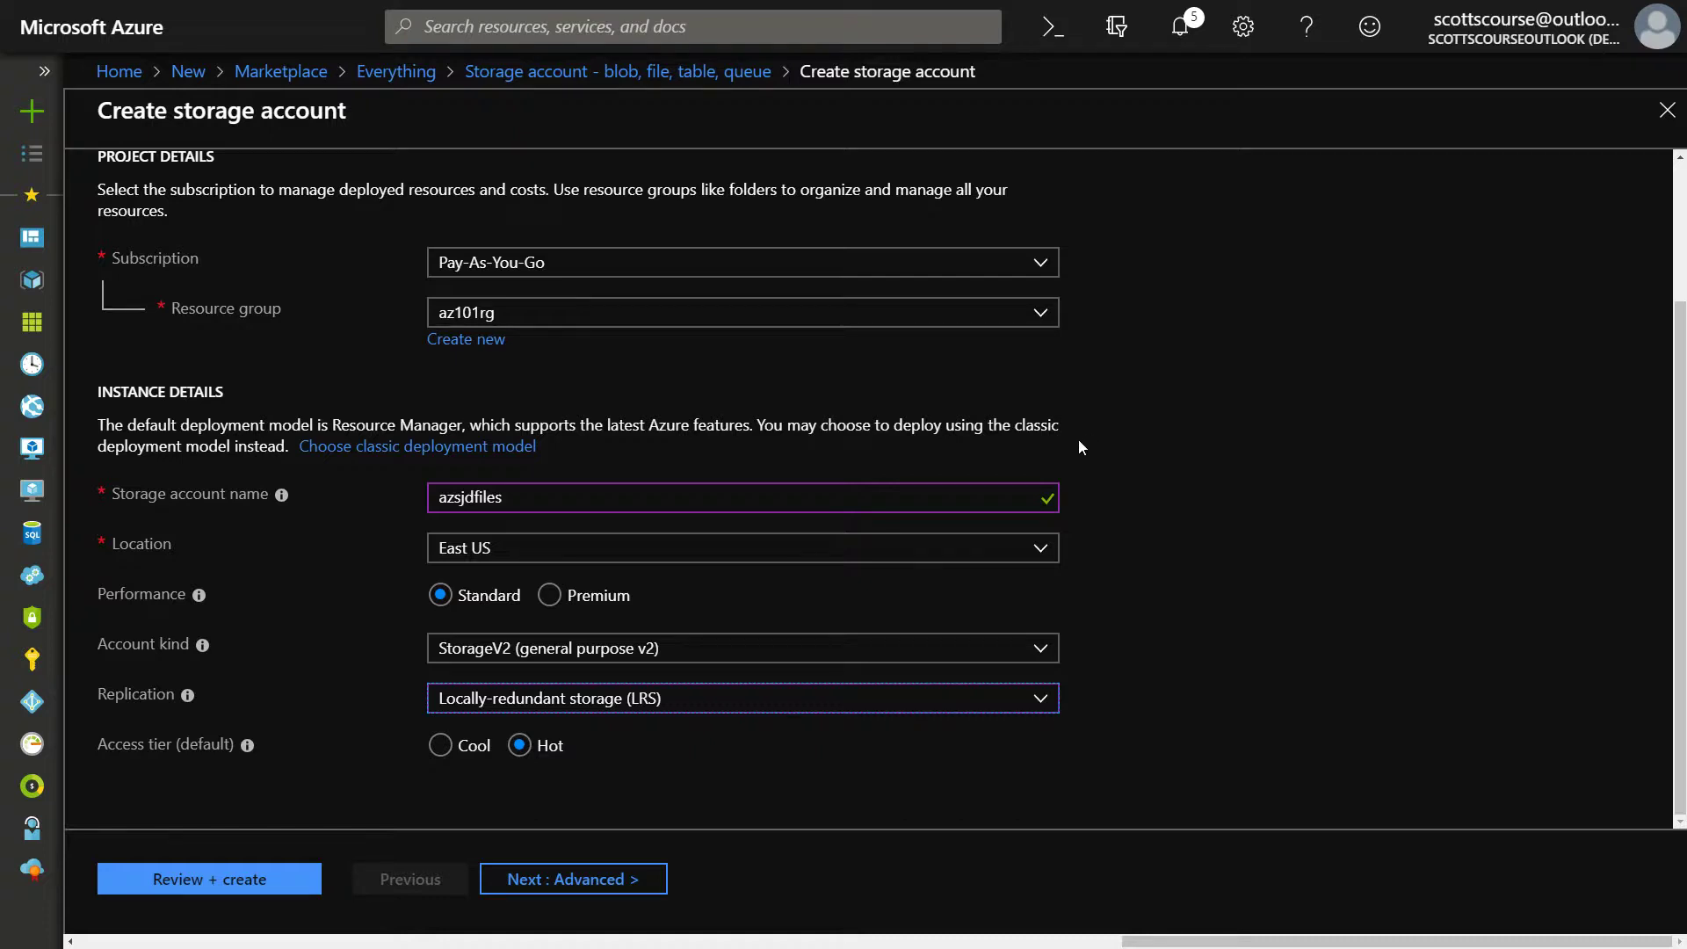
Accept the default Advanced and Tags settings, pass validation and create the azsjdfiles storage account
scroll(1093, 447, "up", 3)
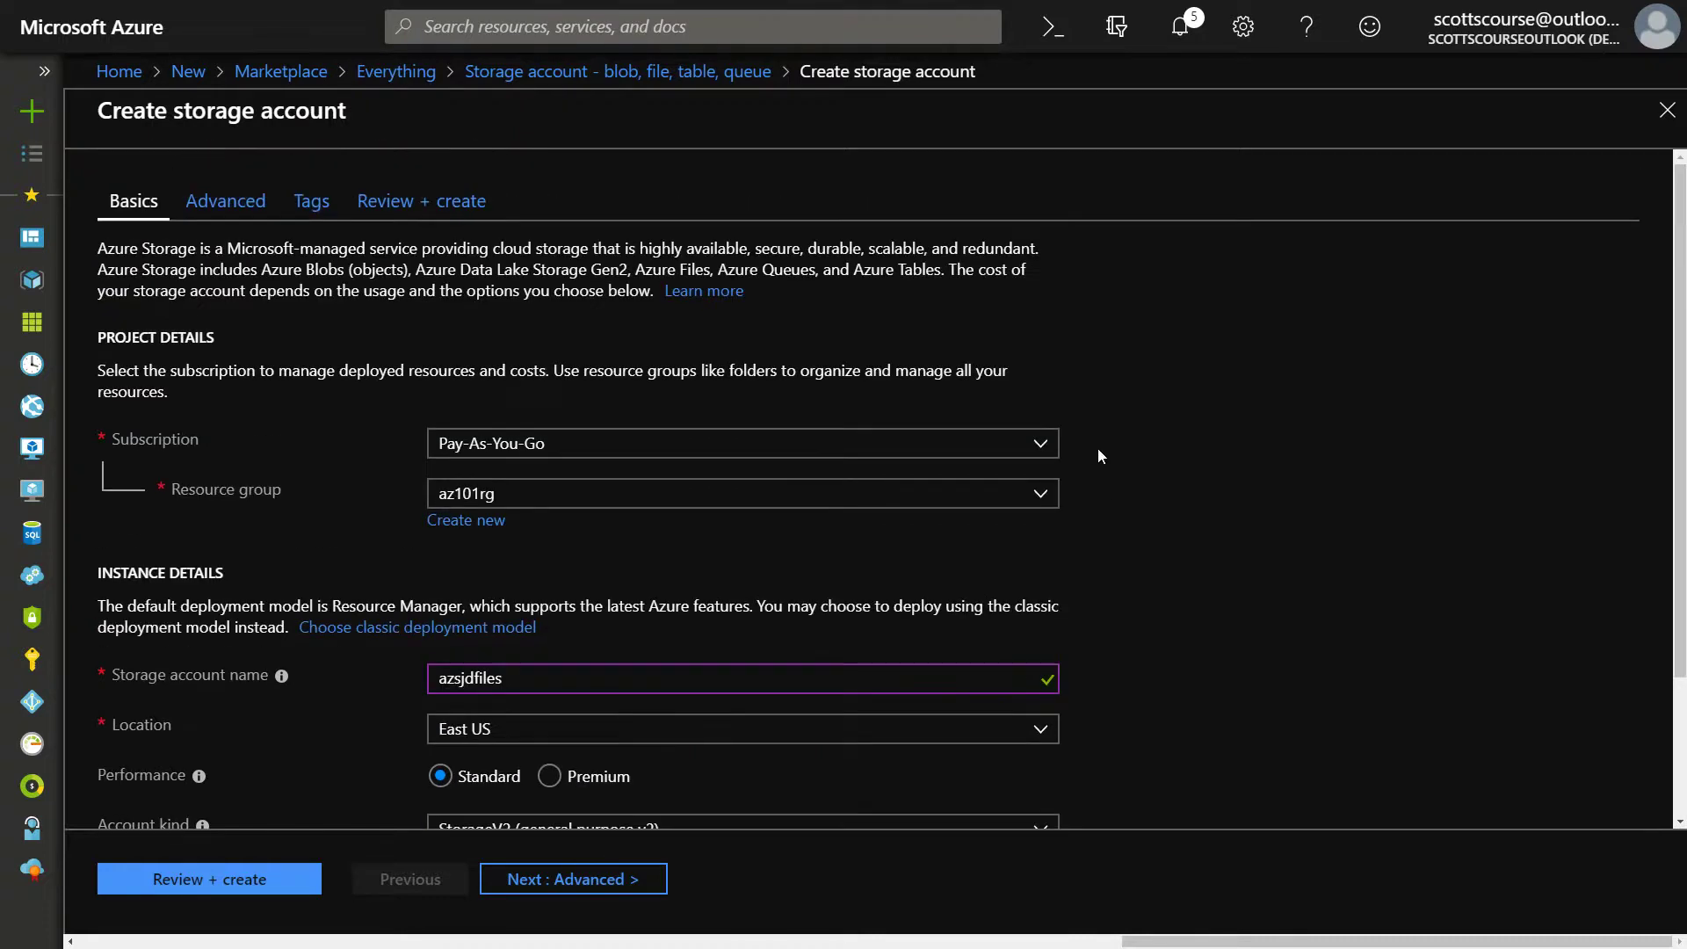
scroll(1099, 453, "down", 2)
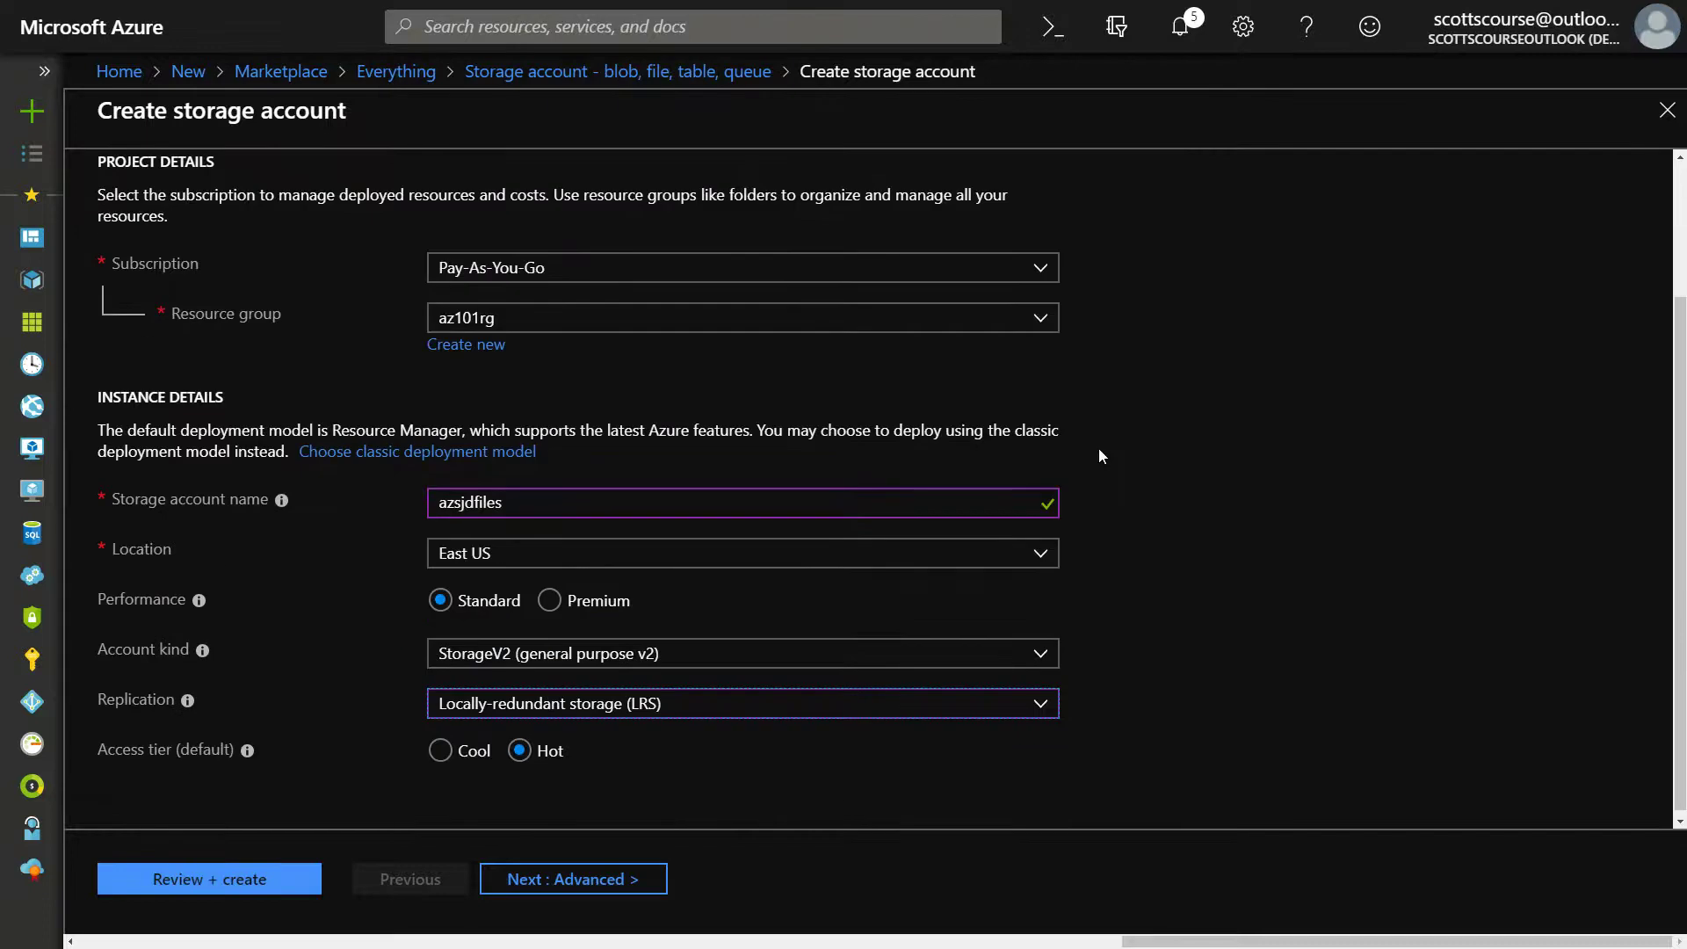
scroll(1134, 453, "up", 2)
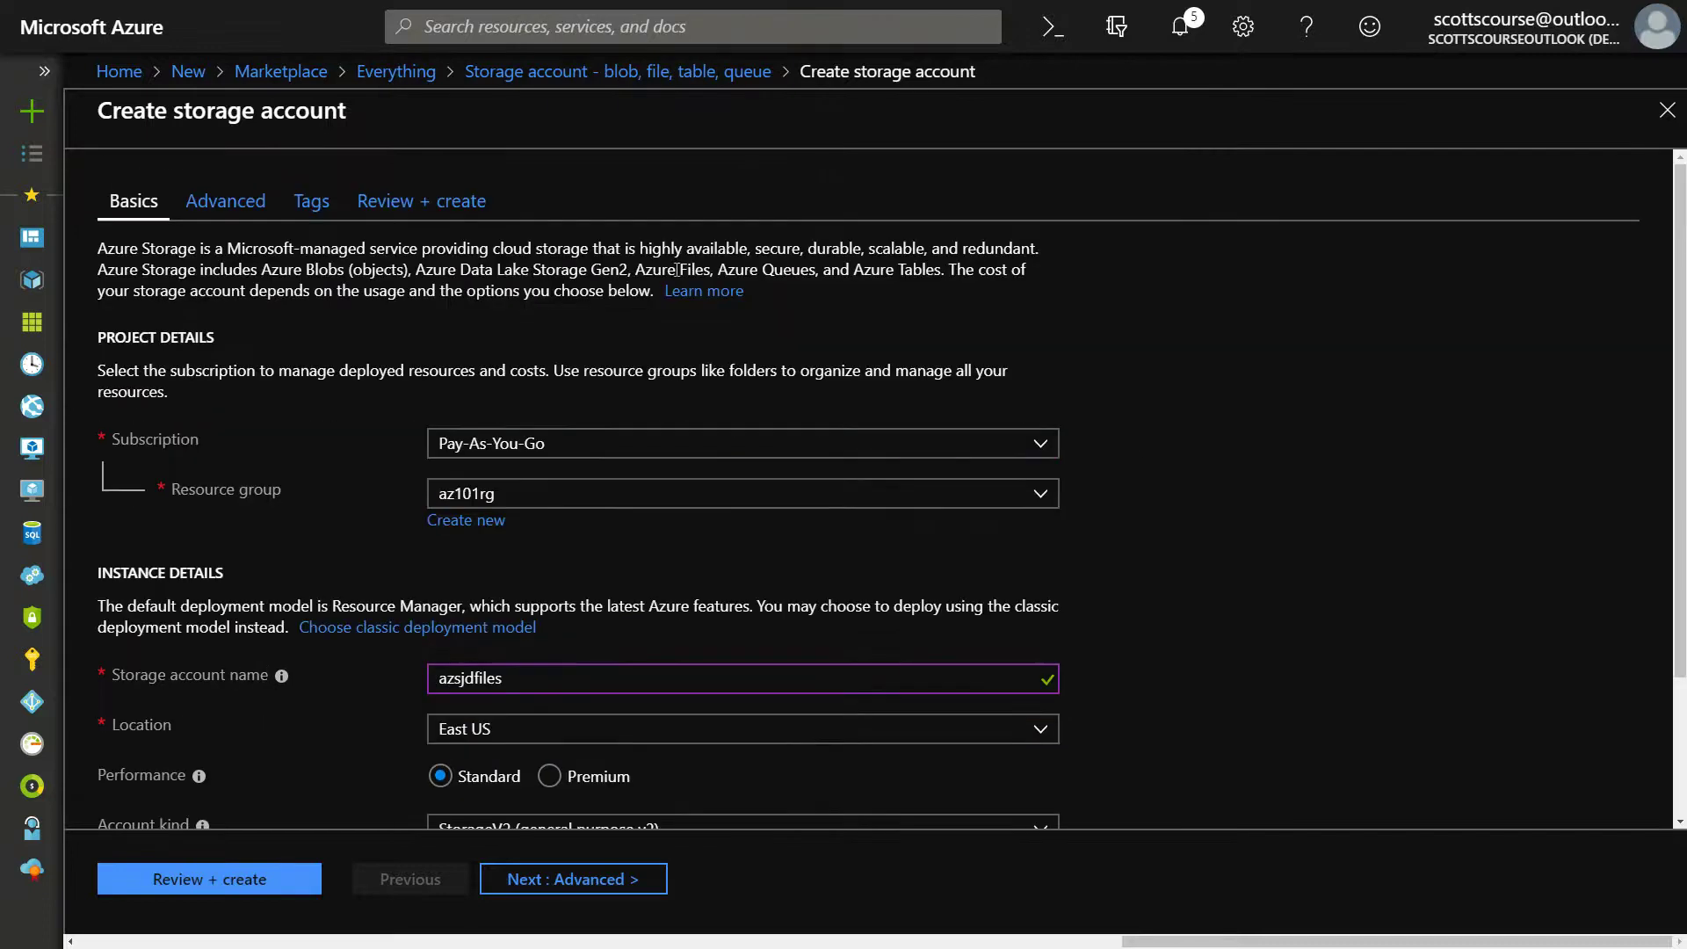
scroll(446, 455, "down", 2)
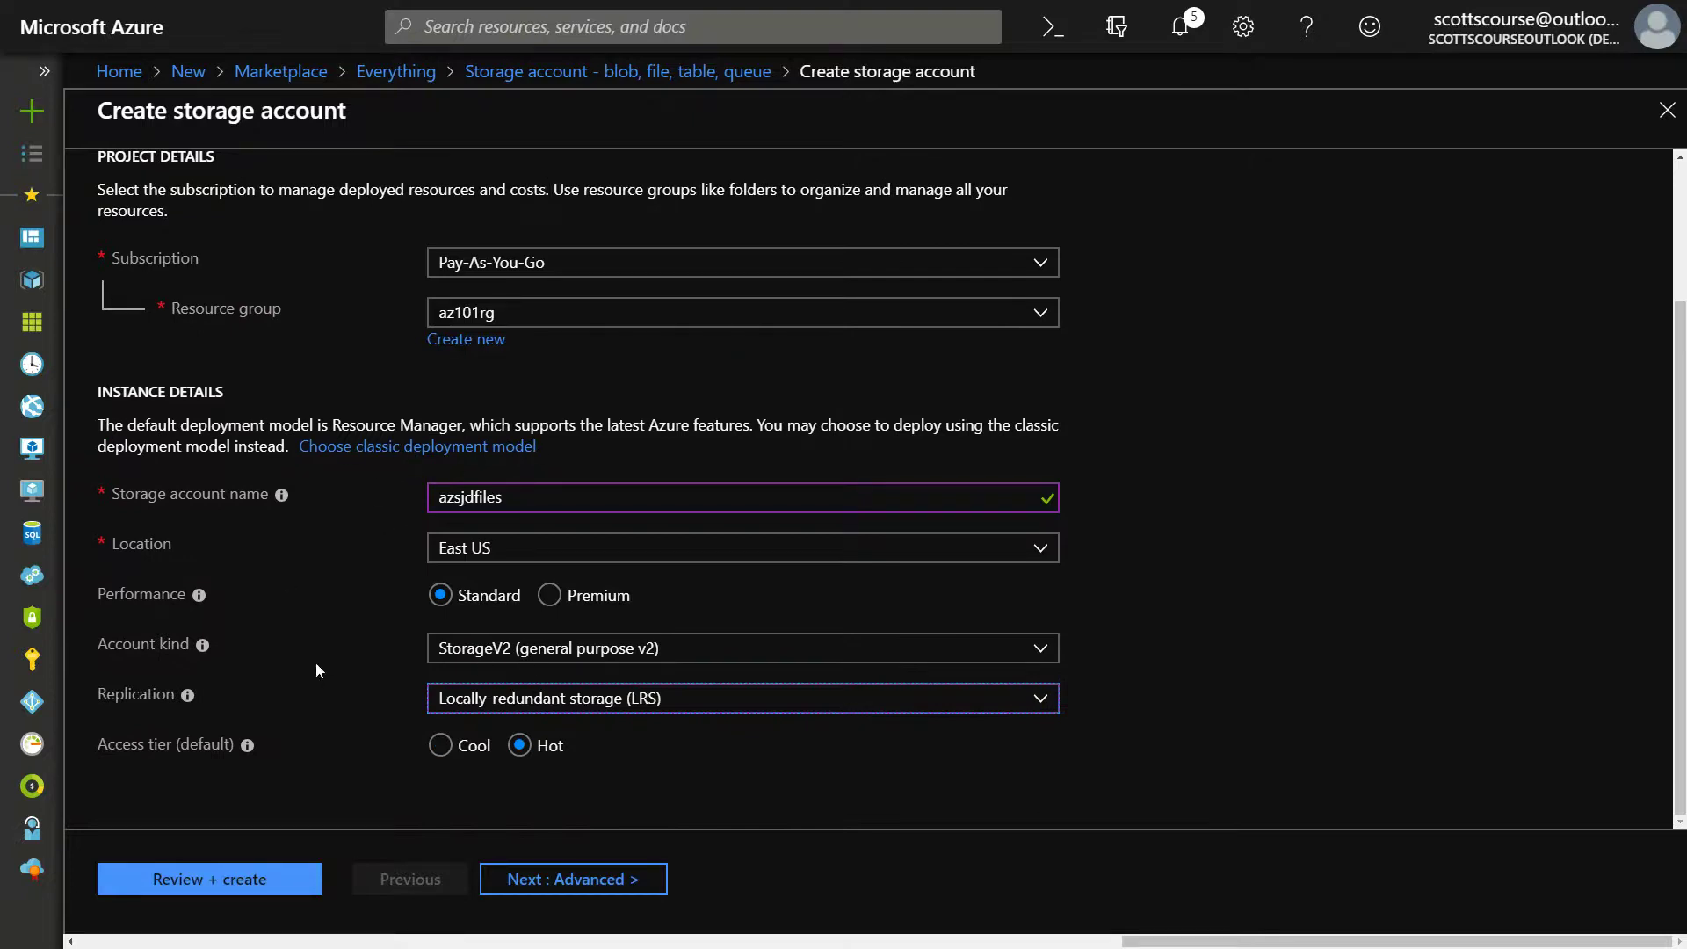
left_click(538, 880)
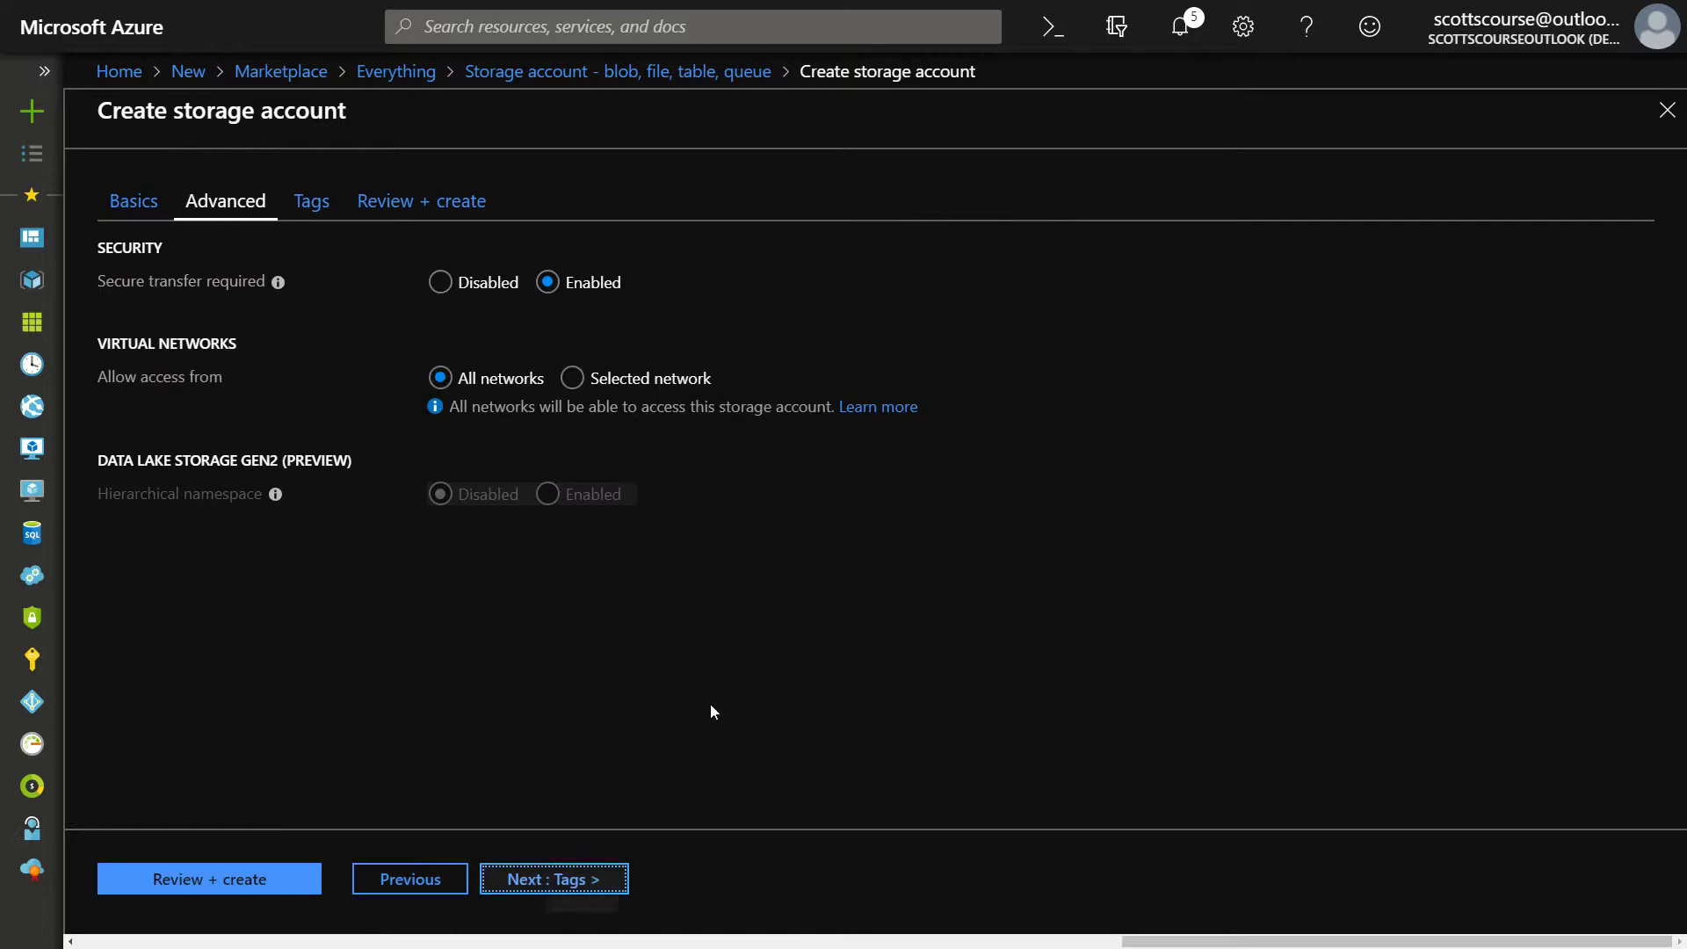
left_click(589, 863)
left_click(576, 870)
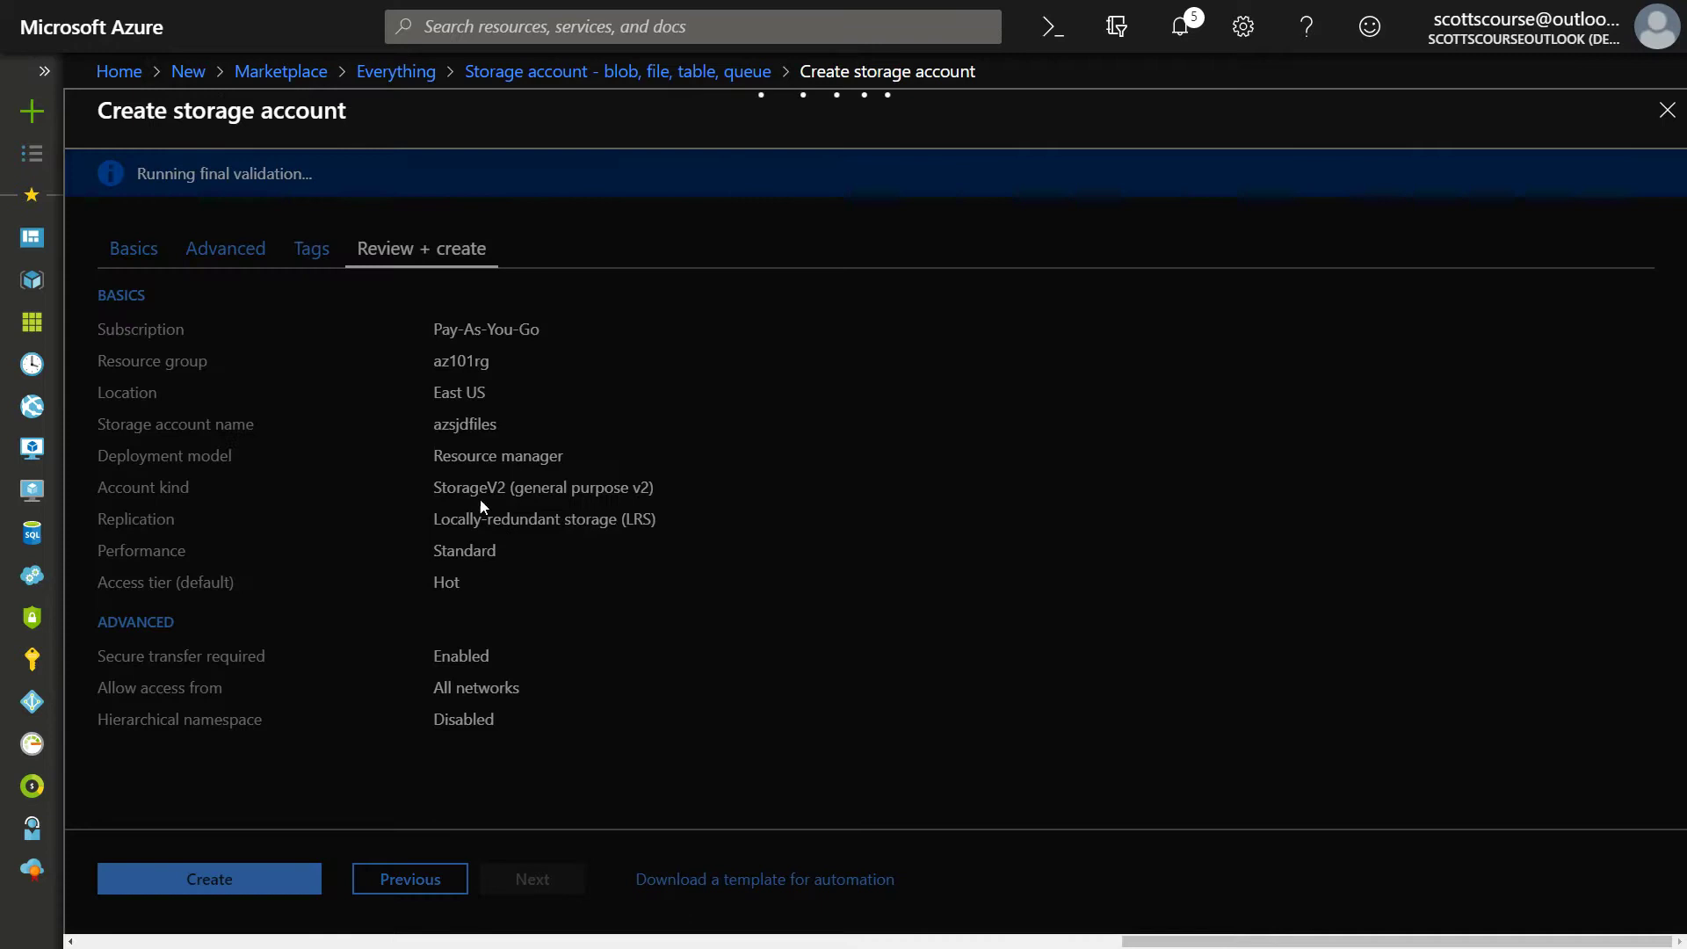
left_click(235, 881)
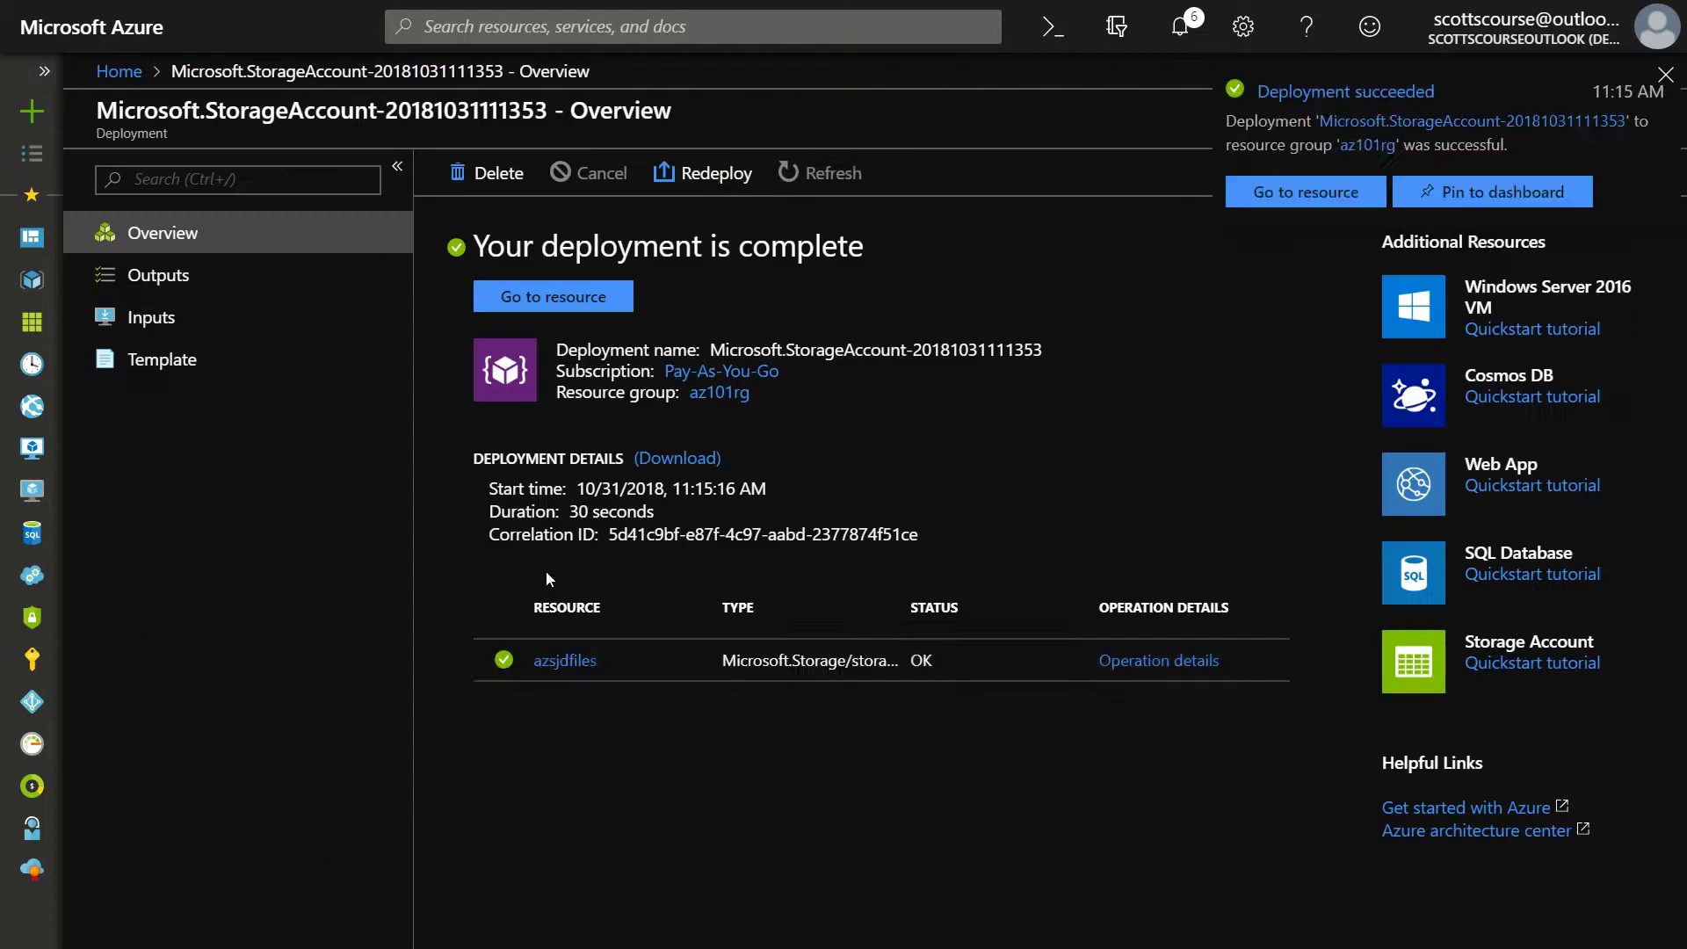
Go from the deployment to the azsjdfiles Files service and start a new file share
left_click(565, 661)
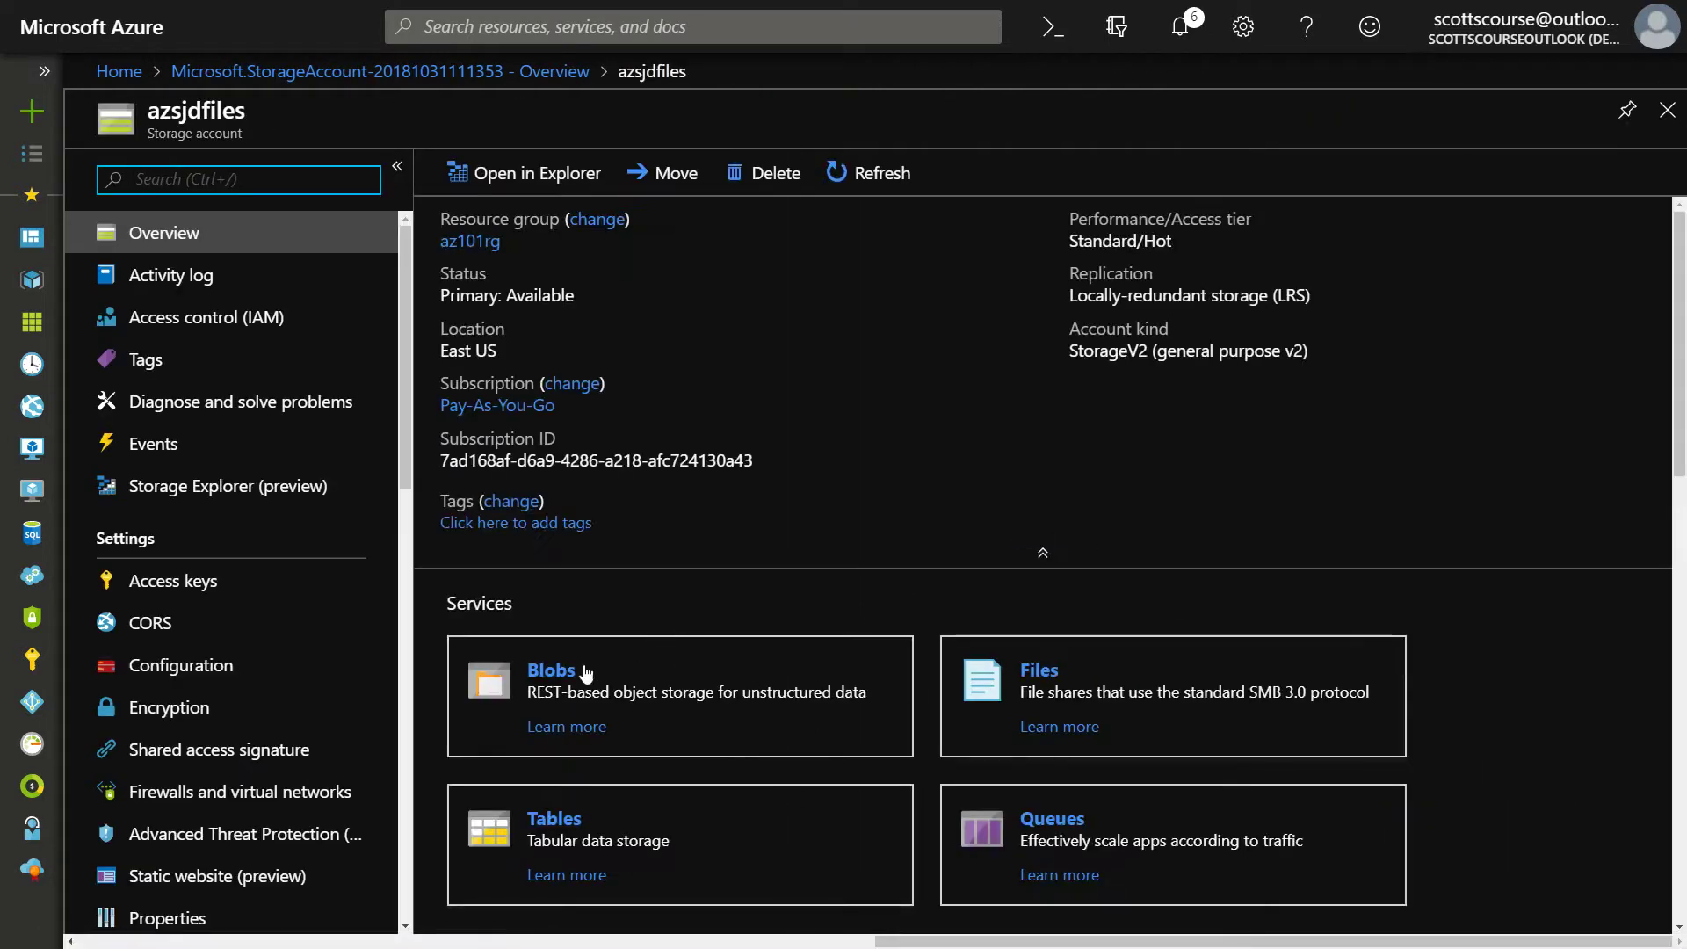
left_click(1058, 687)
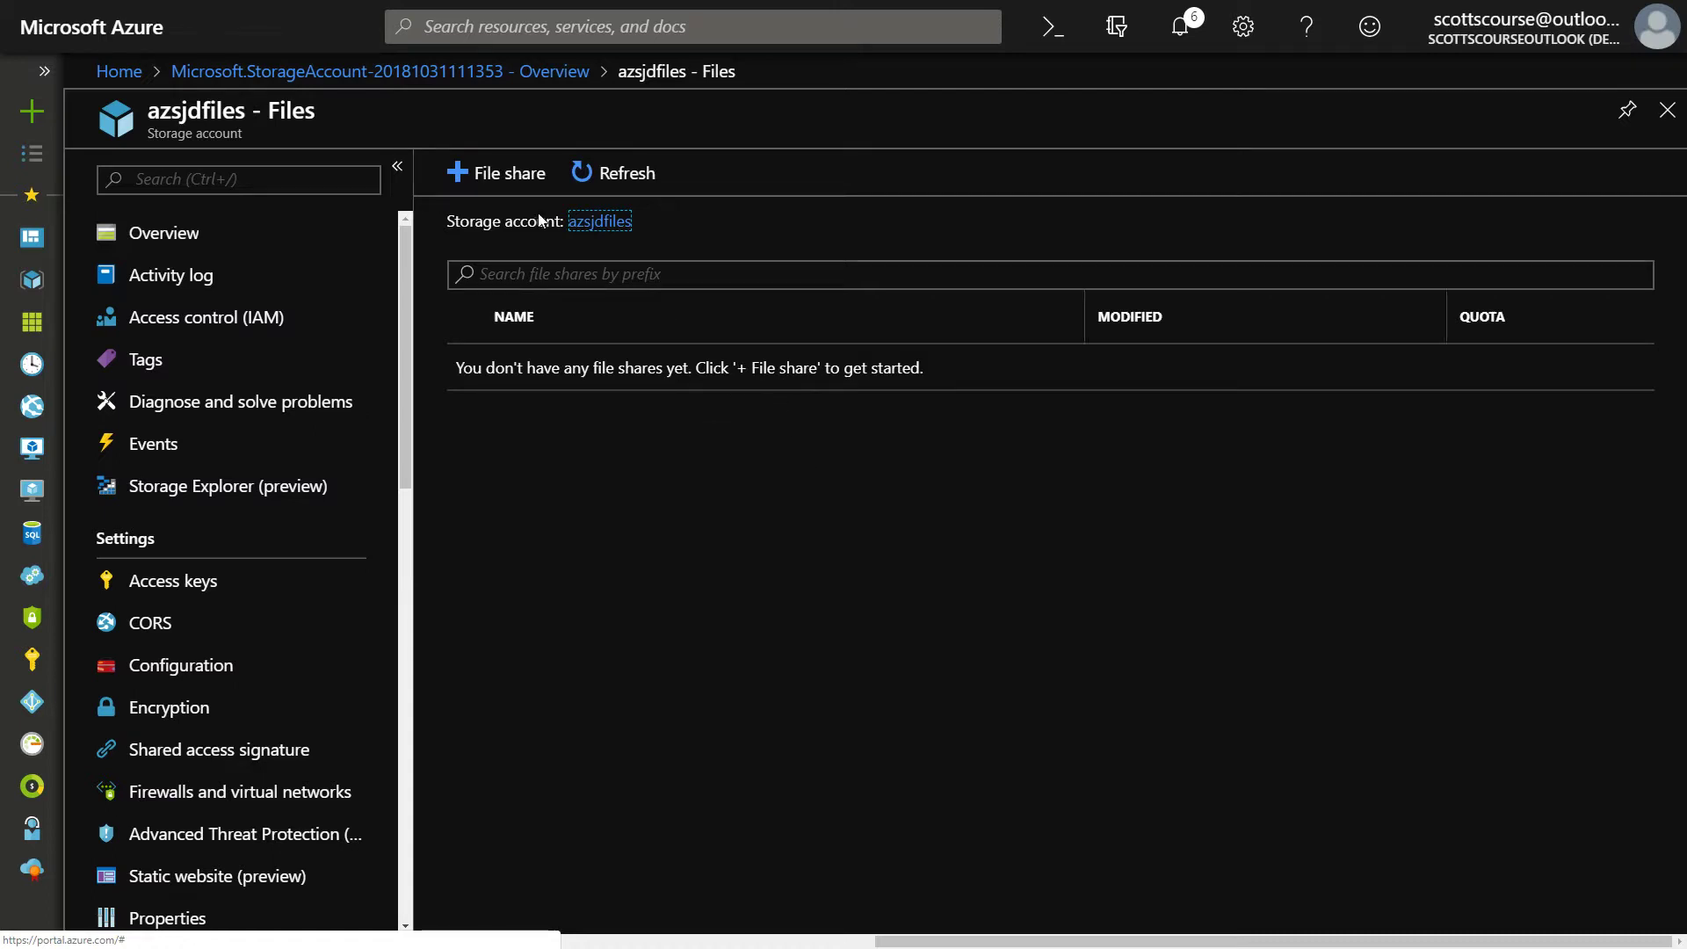
left_click(513, 181)
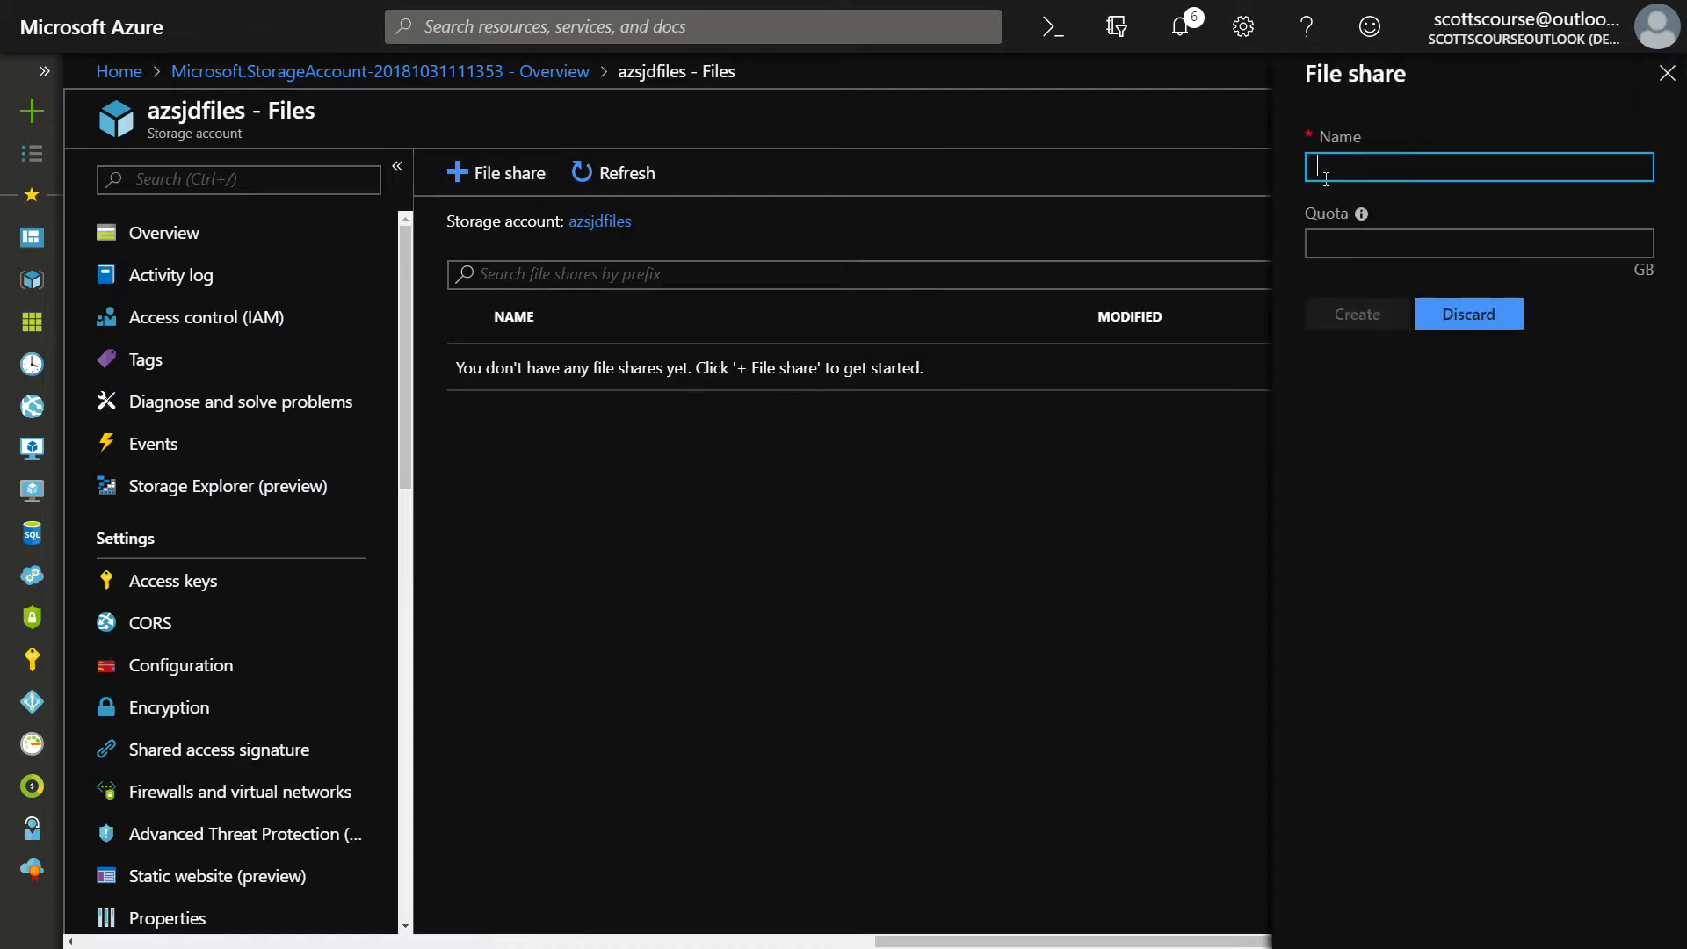
Create the file share 'tempfiles' with a 1024 GB quota and open it
type("temp")
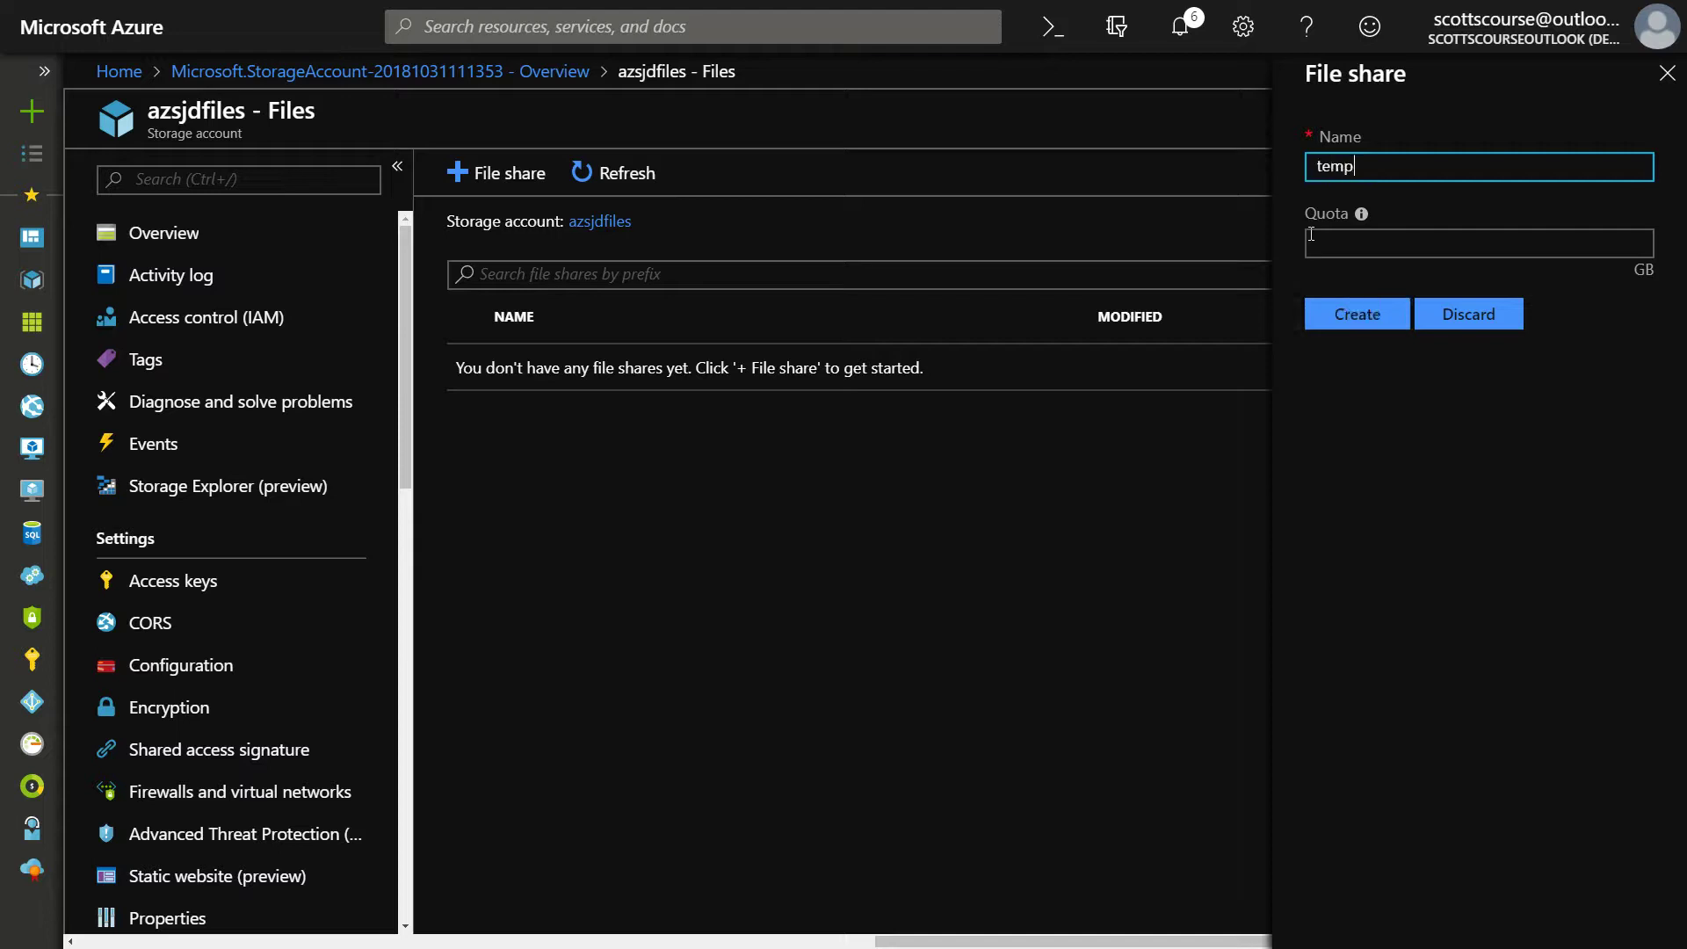
type("files")
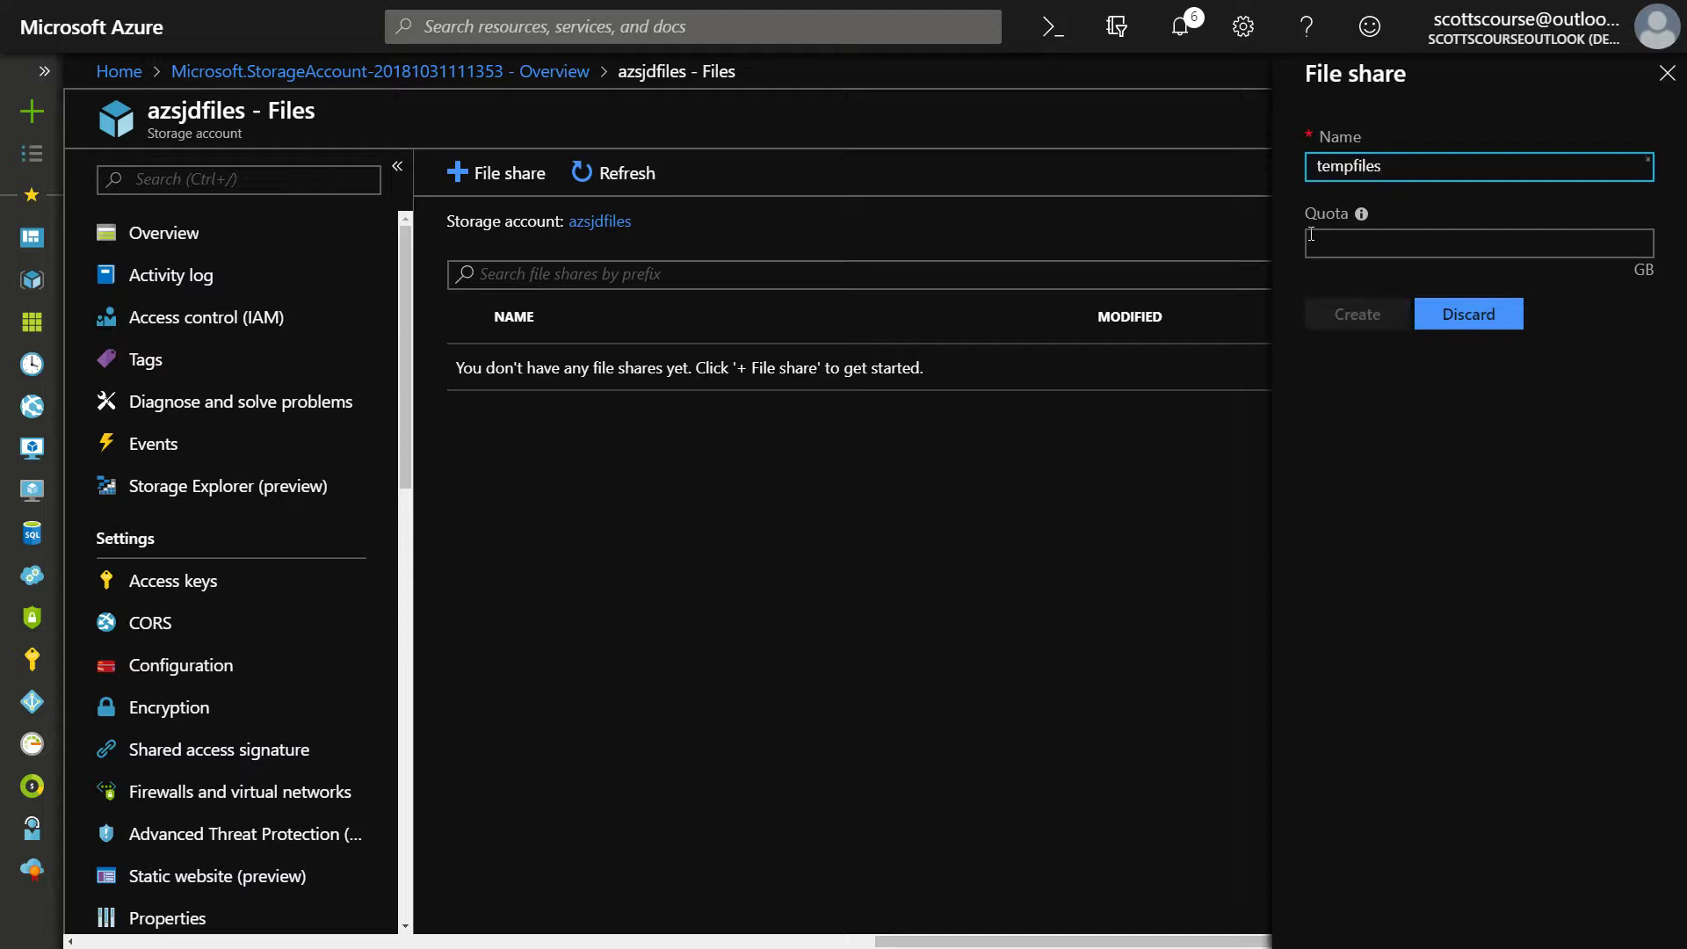
key("Tab")
mouse_move(1361, 216)
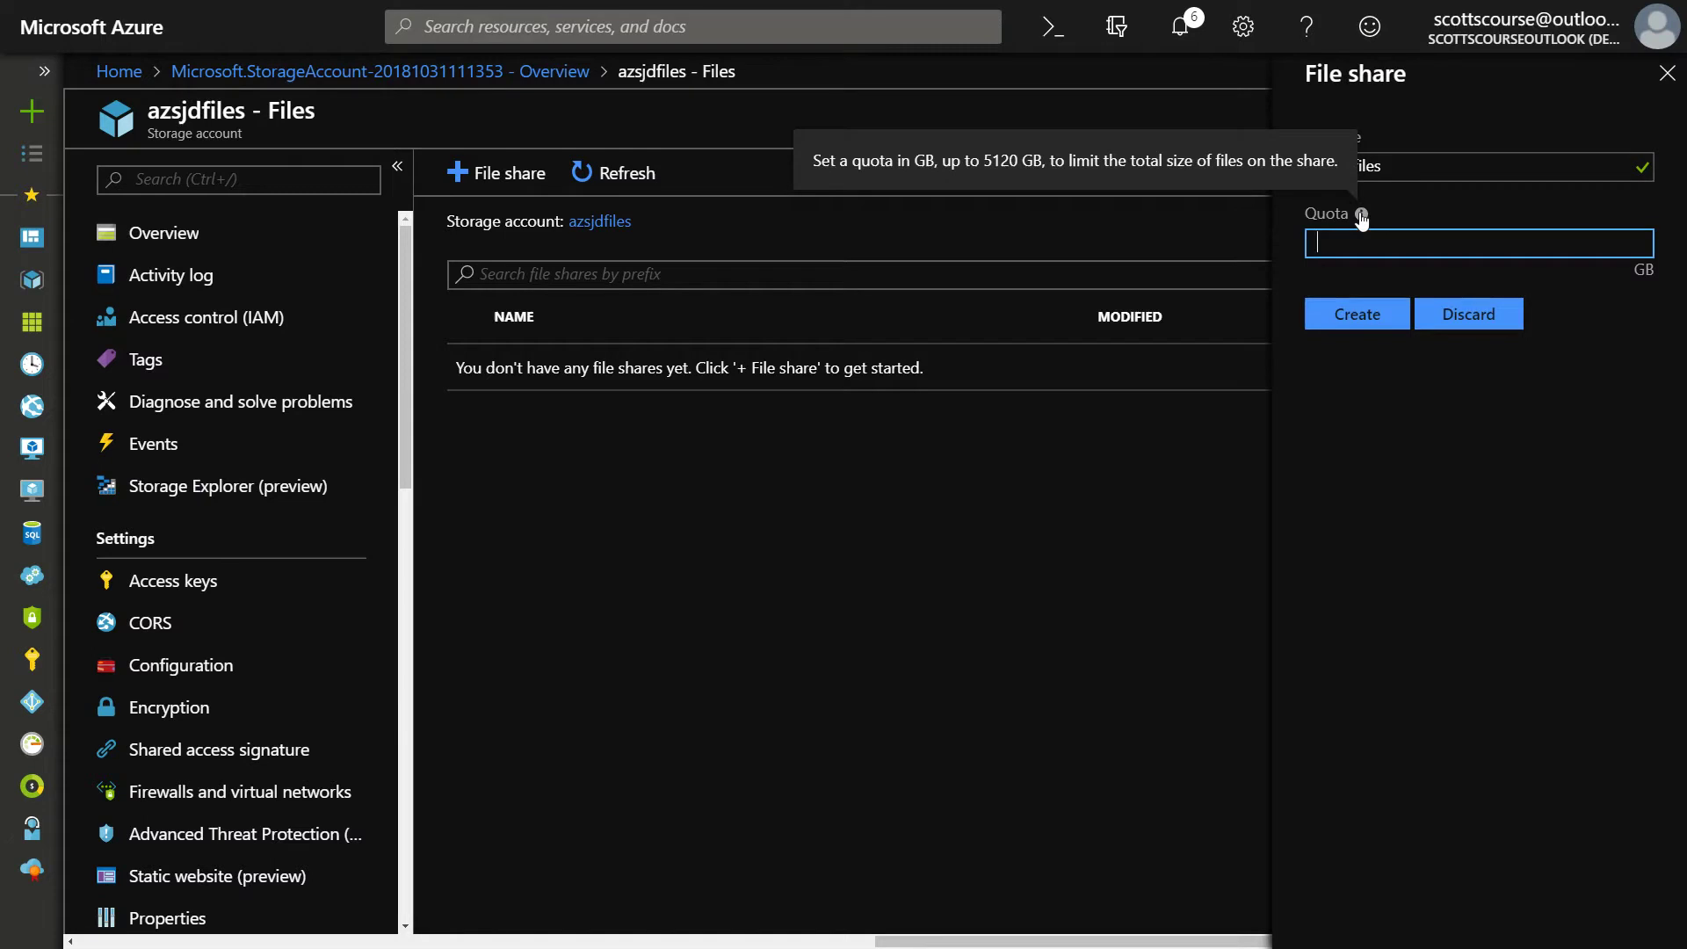
type("1024")
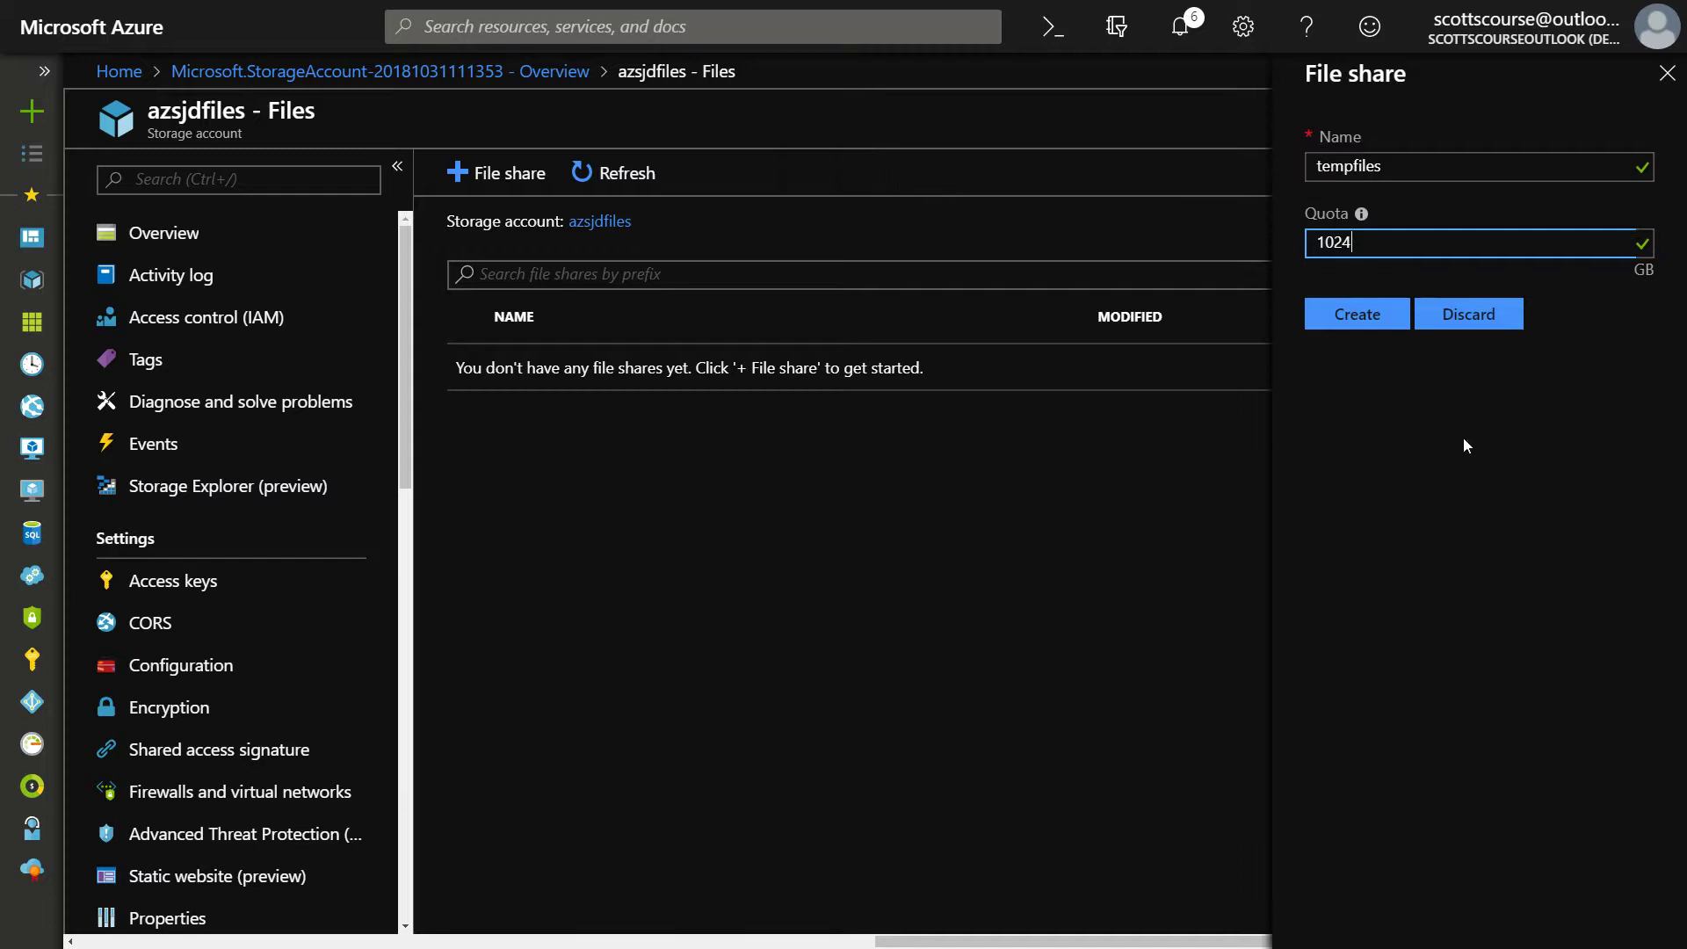
left_click(1371, 332)
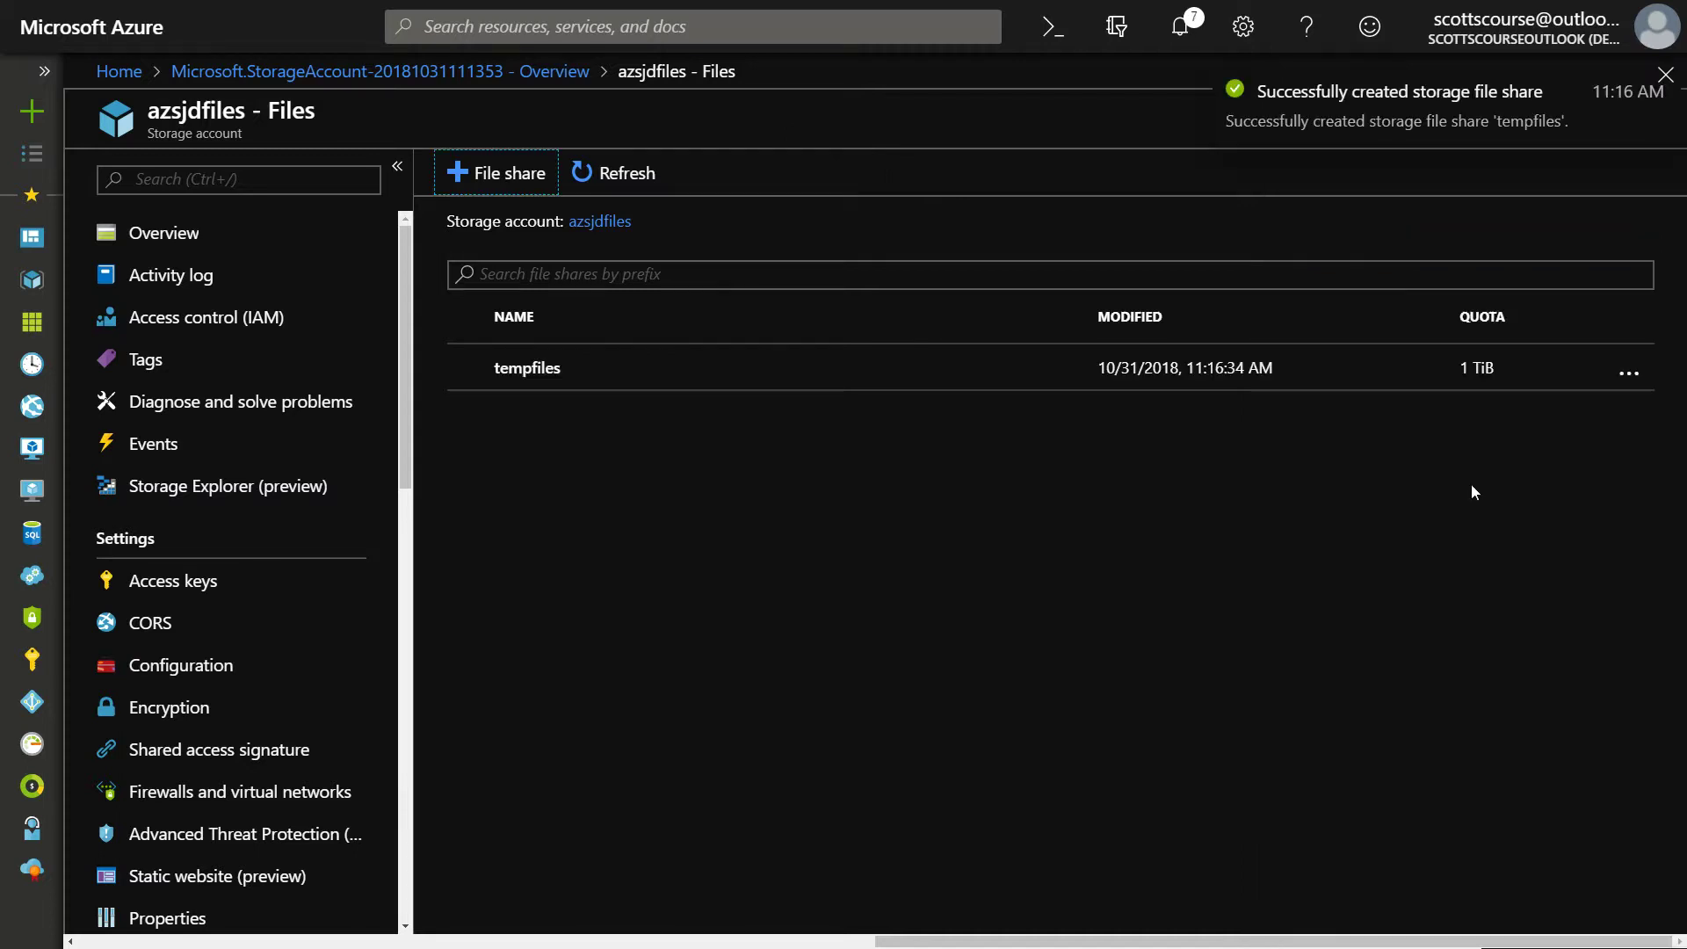
left_click(528, 369)
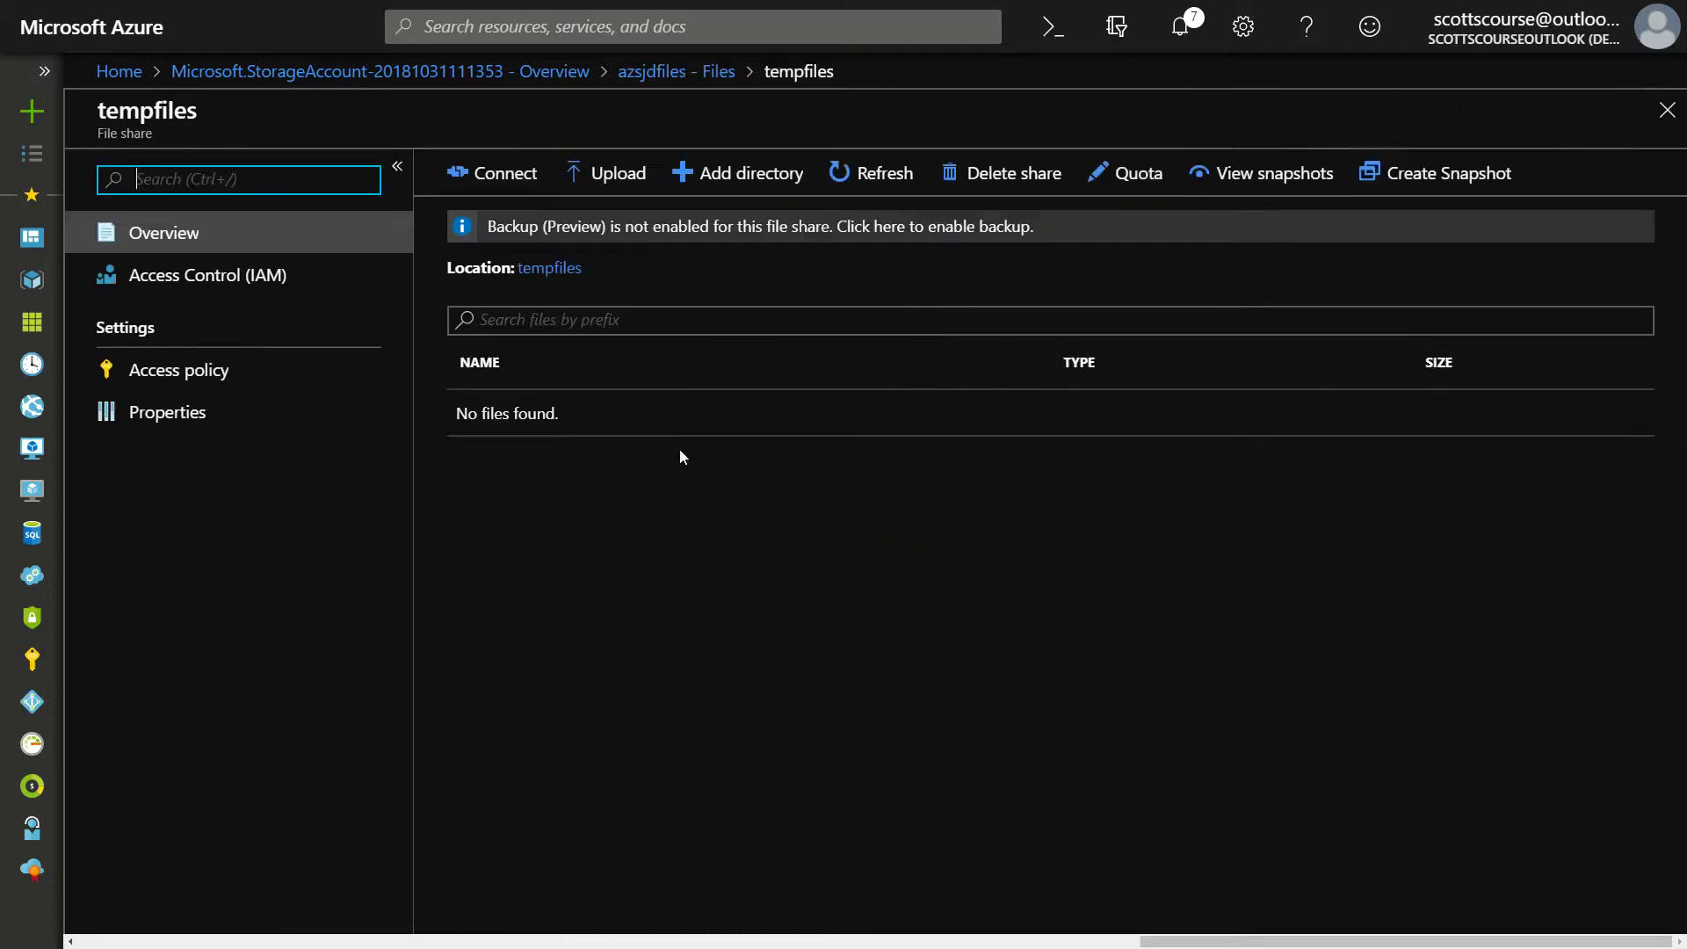
Show the Connect instructions for the tempfiles share, with drive letter Z
left_click(751, 176)
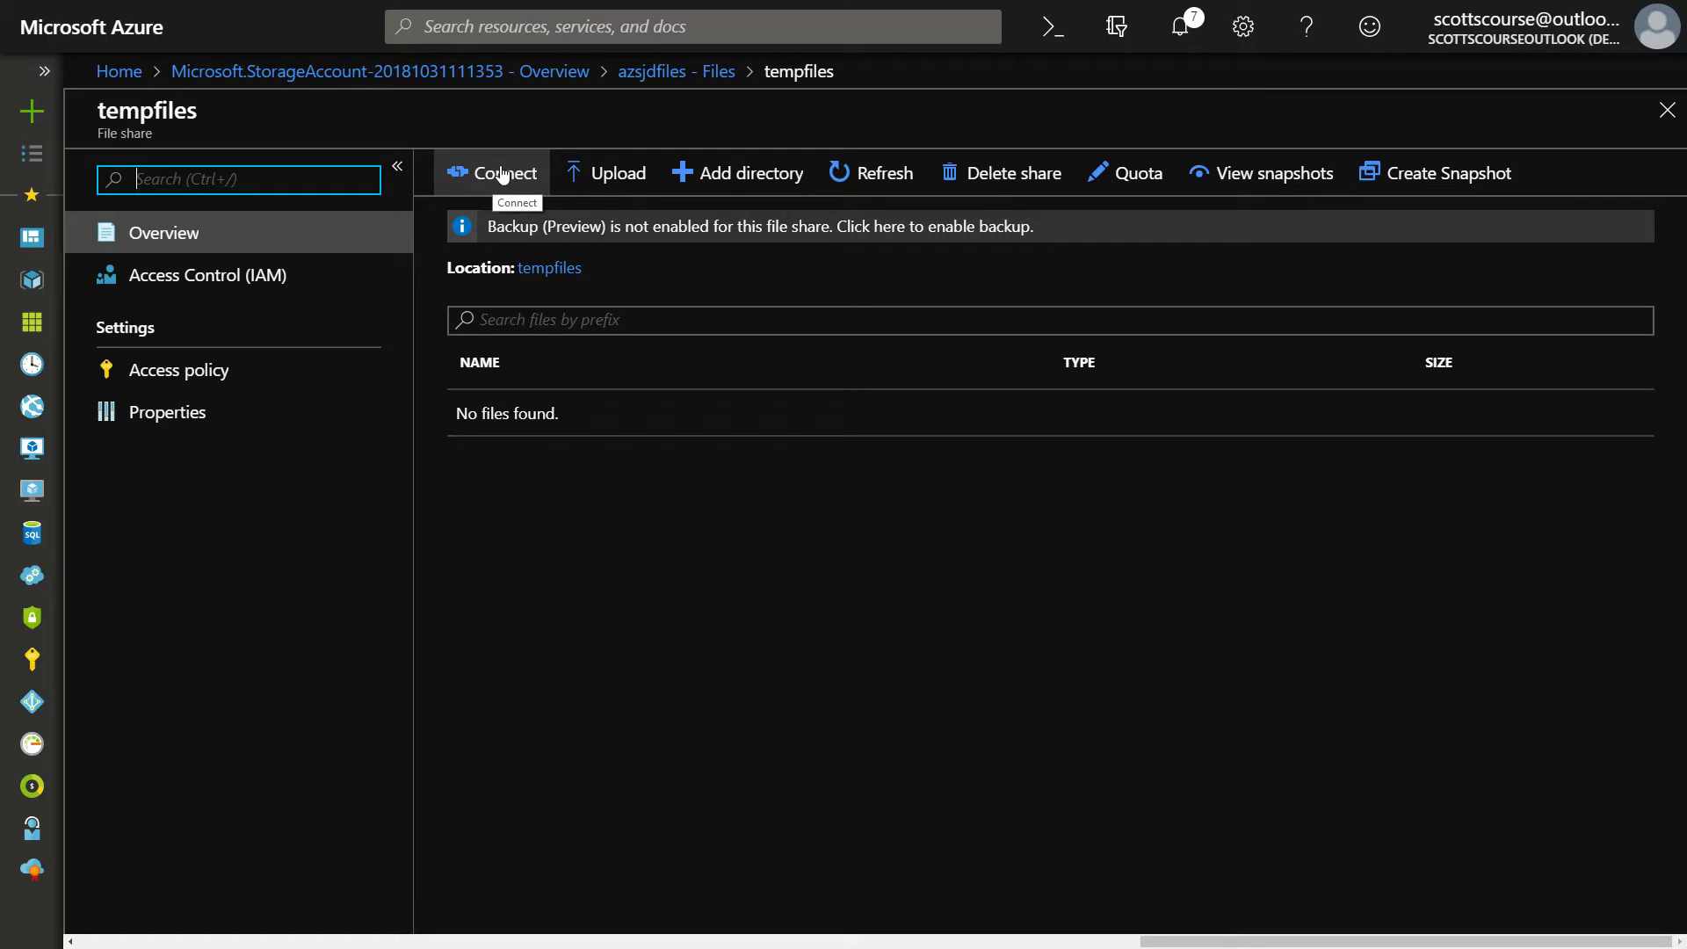
left_click(503, 175)
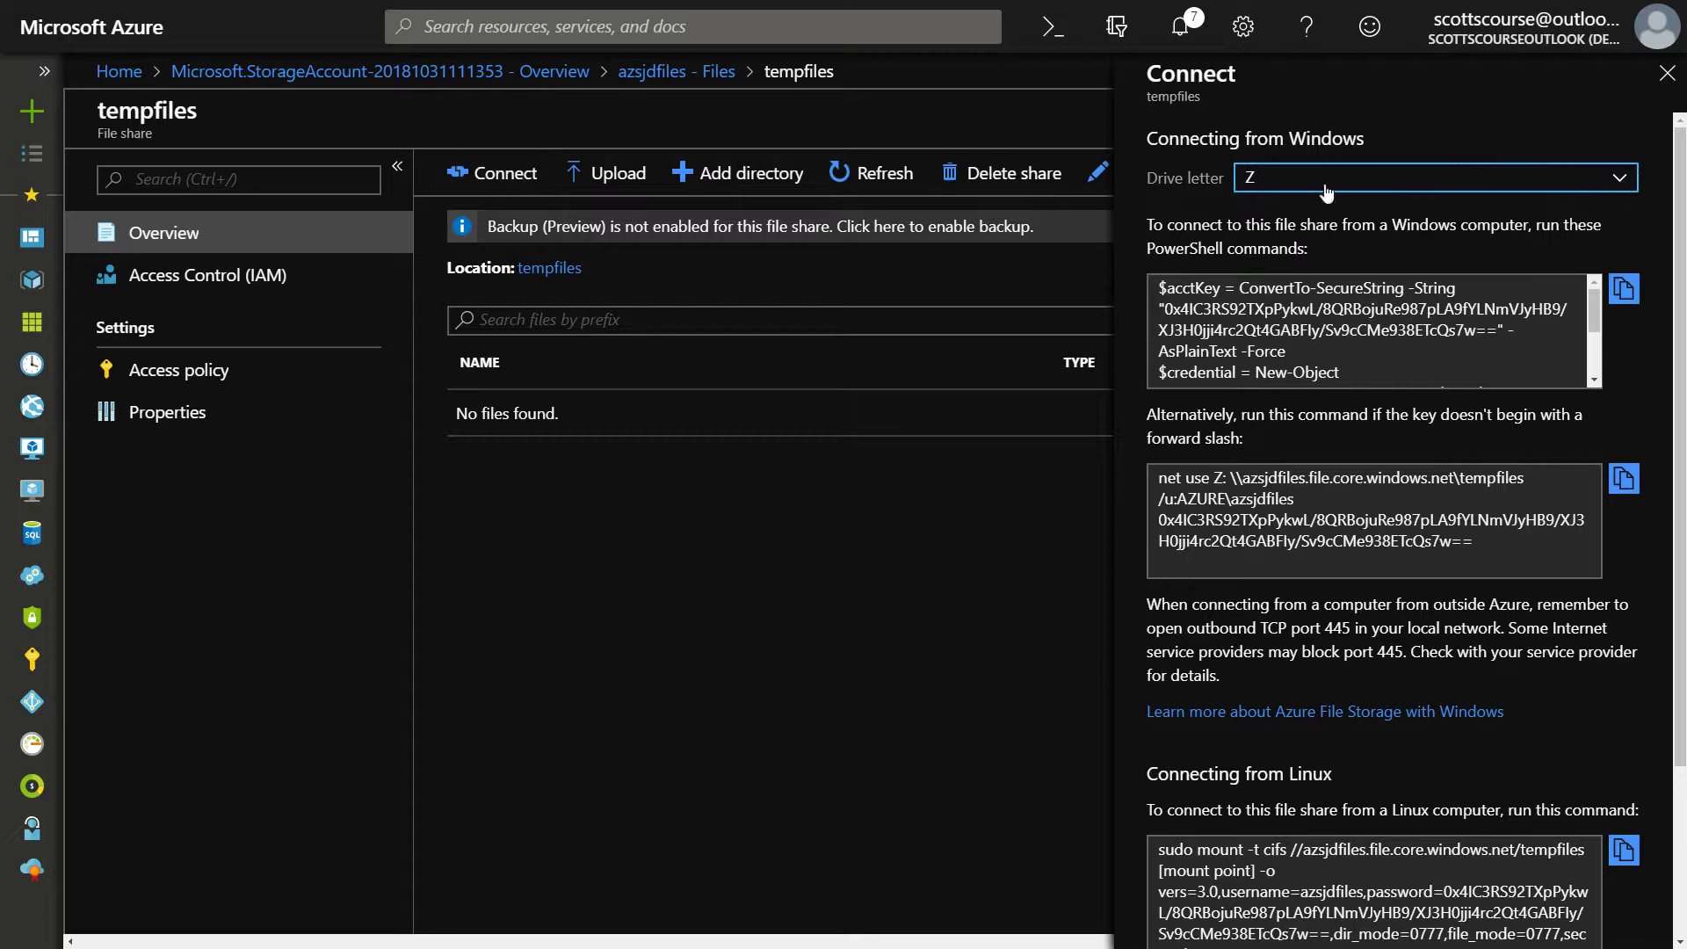
Keep Z as the drive letter and look over the PowerShell connection script
left_click(1623, 185)
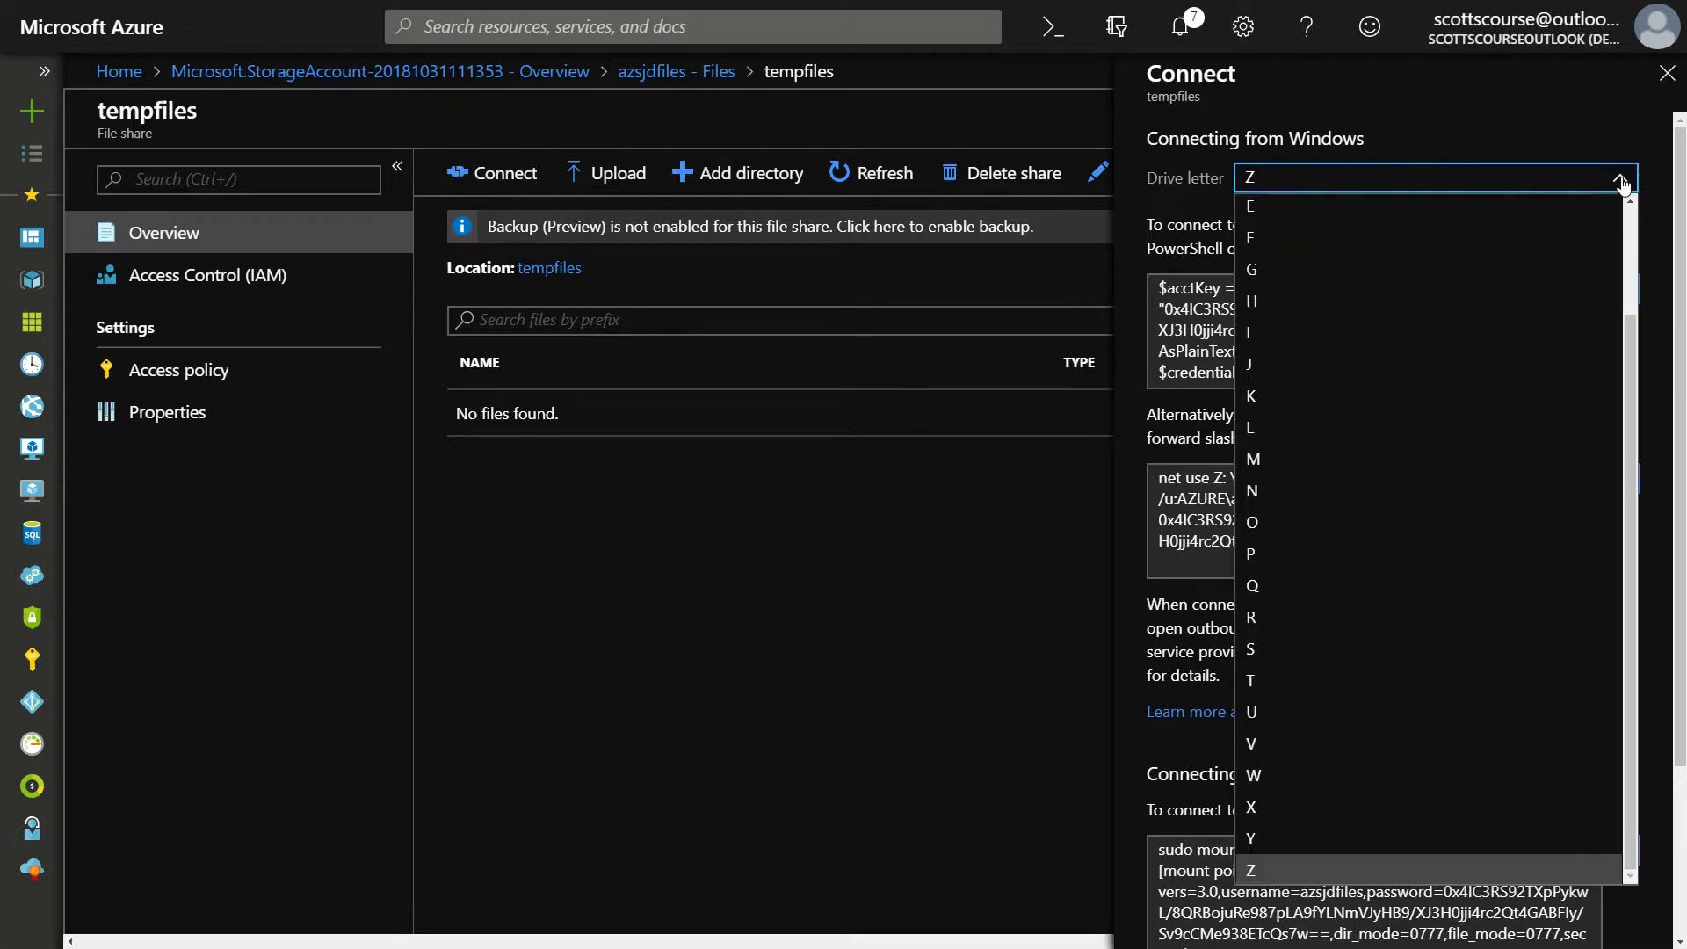
left_click(1623, 185)
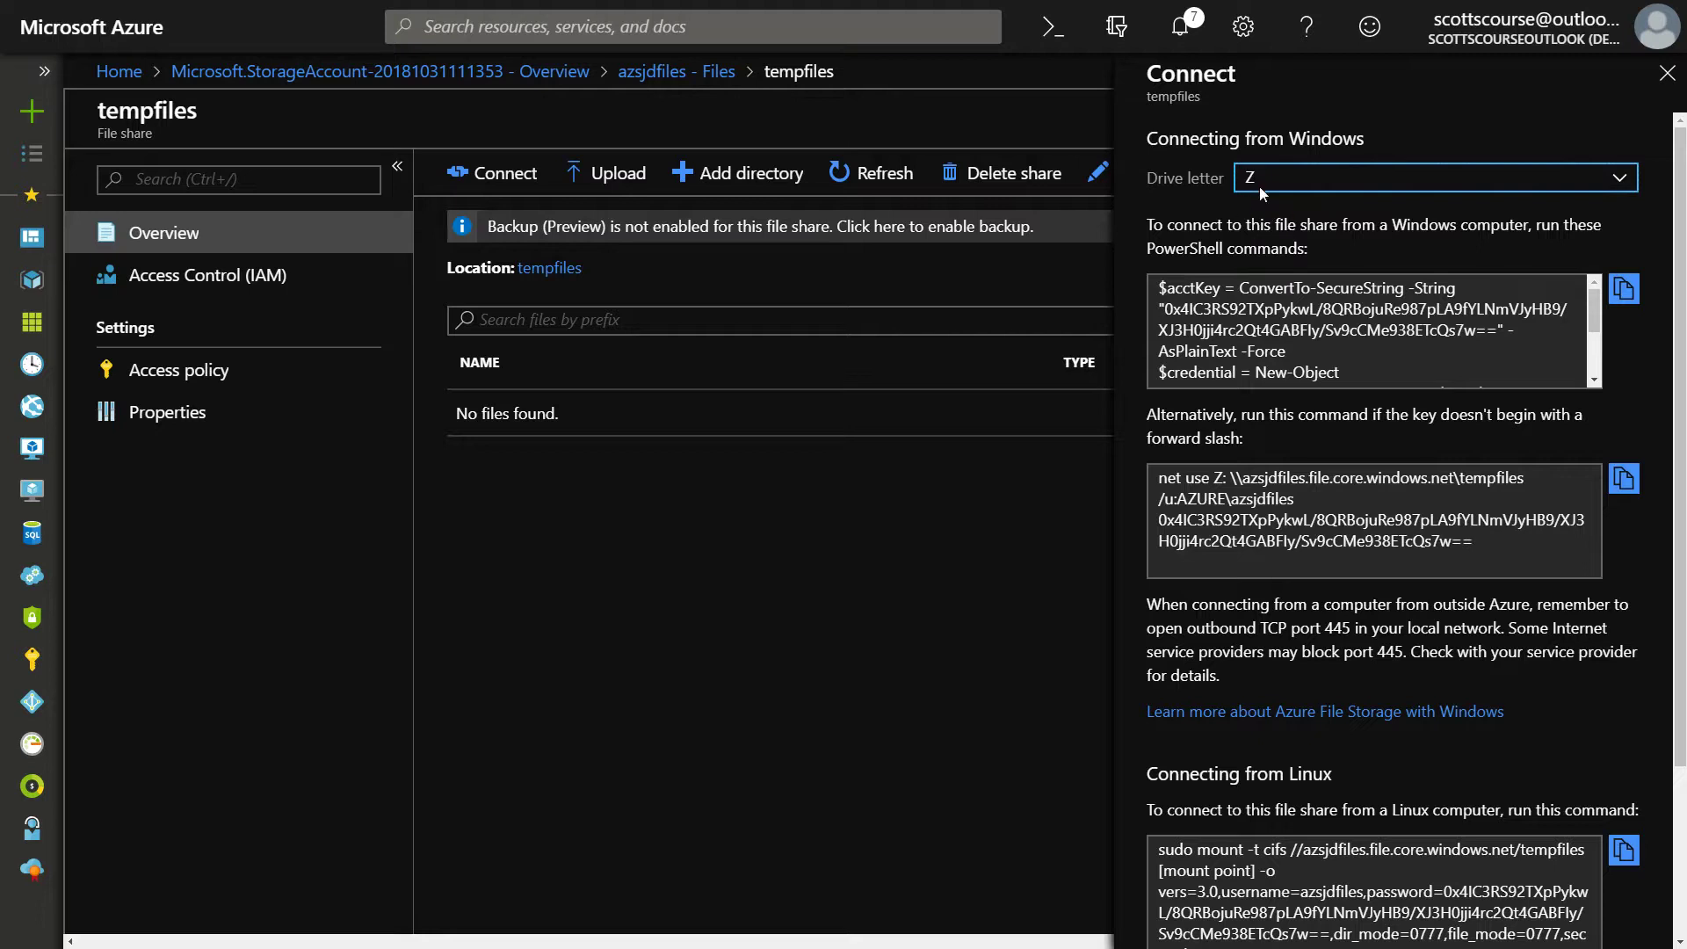
scroll(1177, 325, "down", 2)
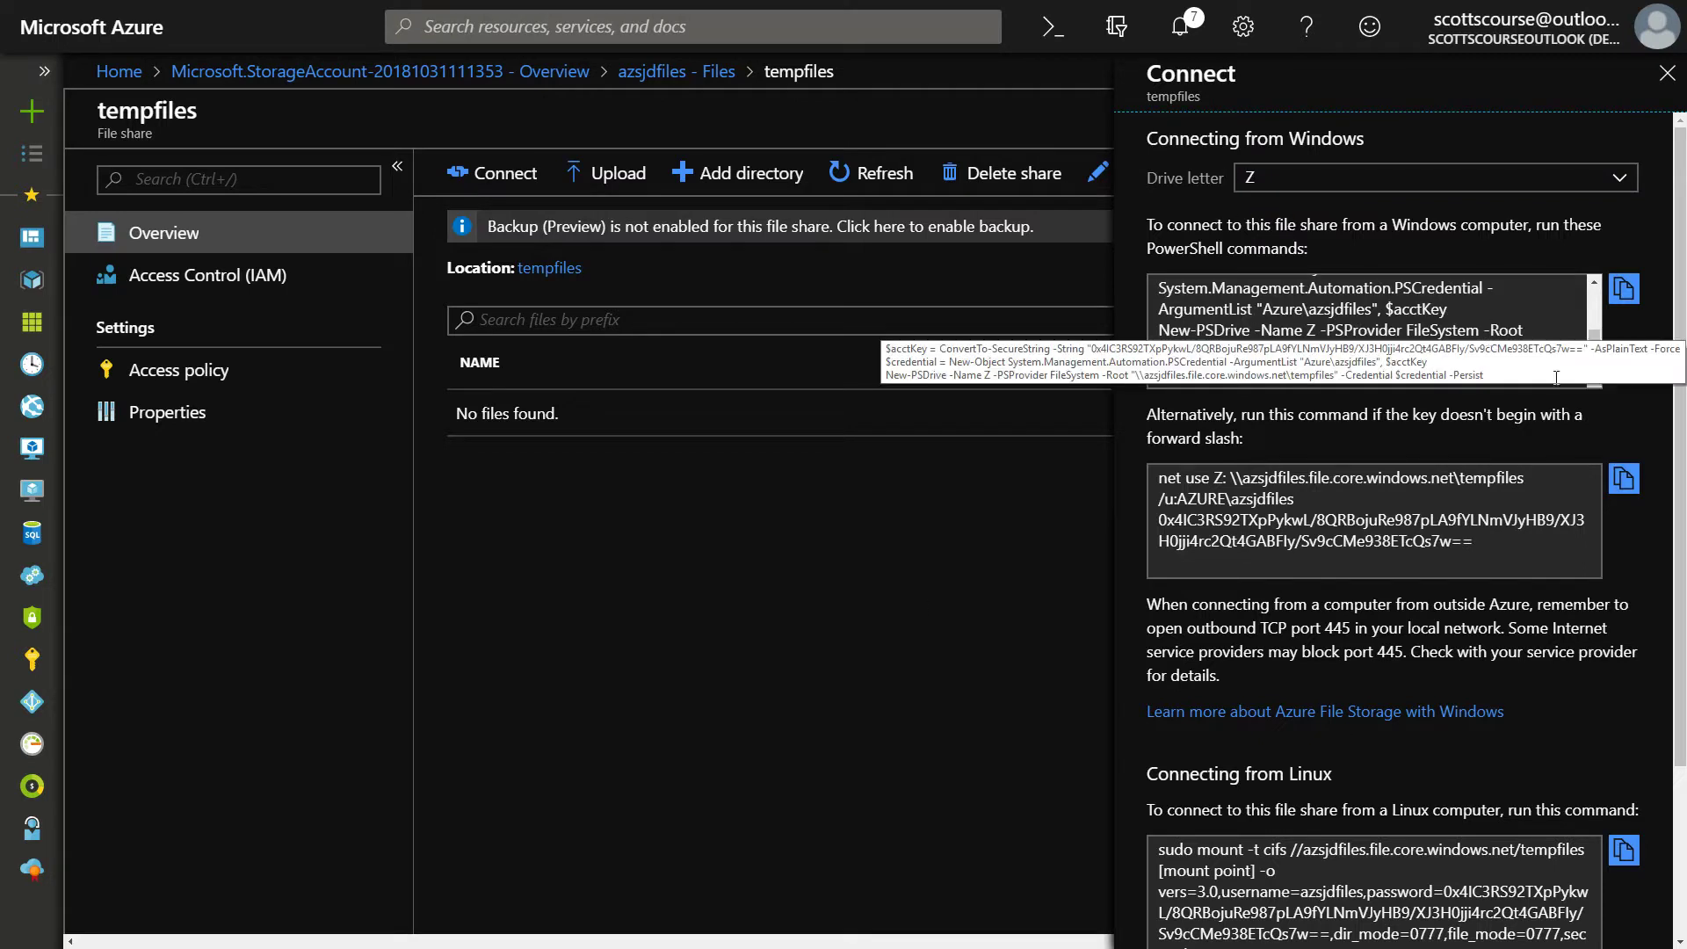
scroll(1659, 394, "down", 3)
scroll(1659, 394, "up", 3)
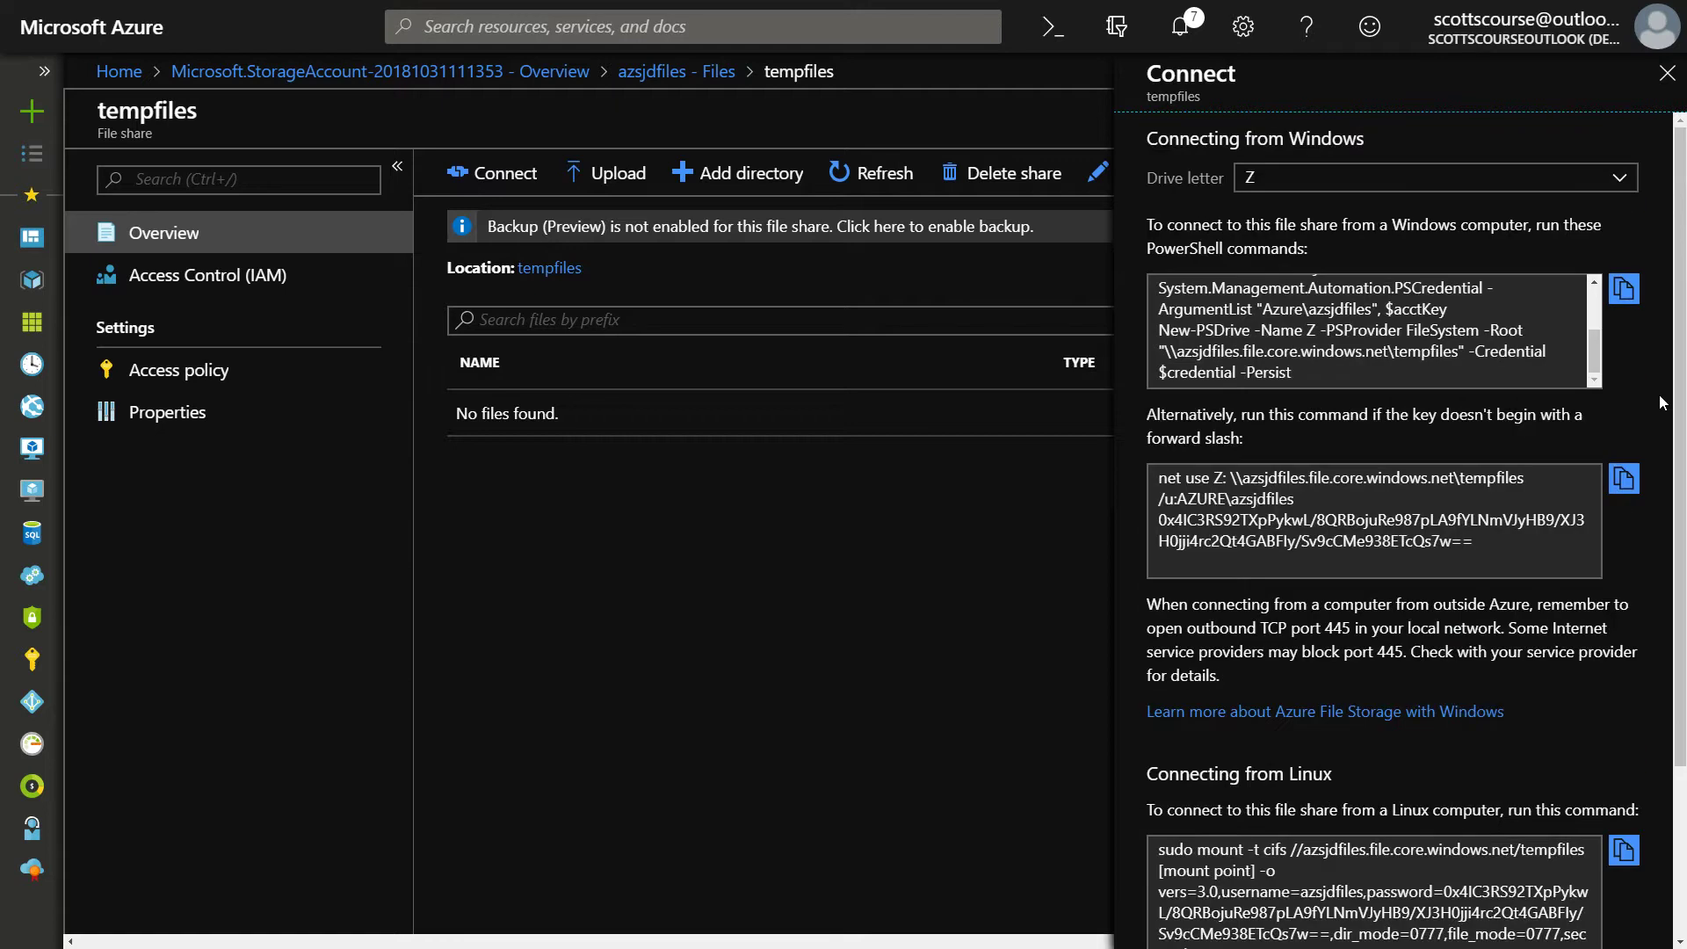
left_click(1598, 299)
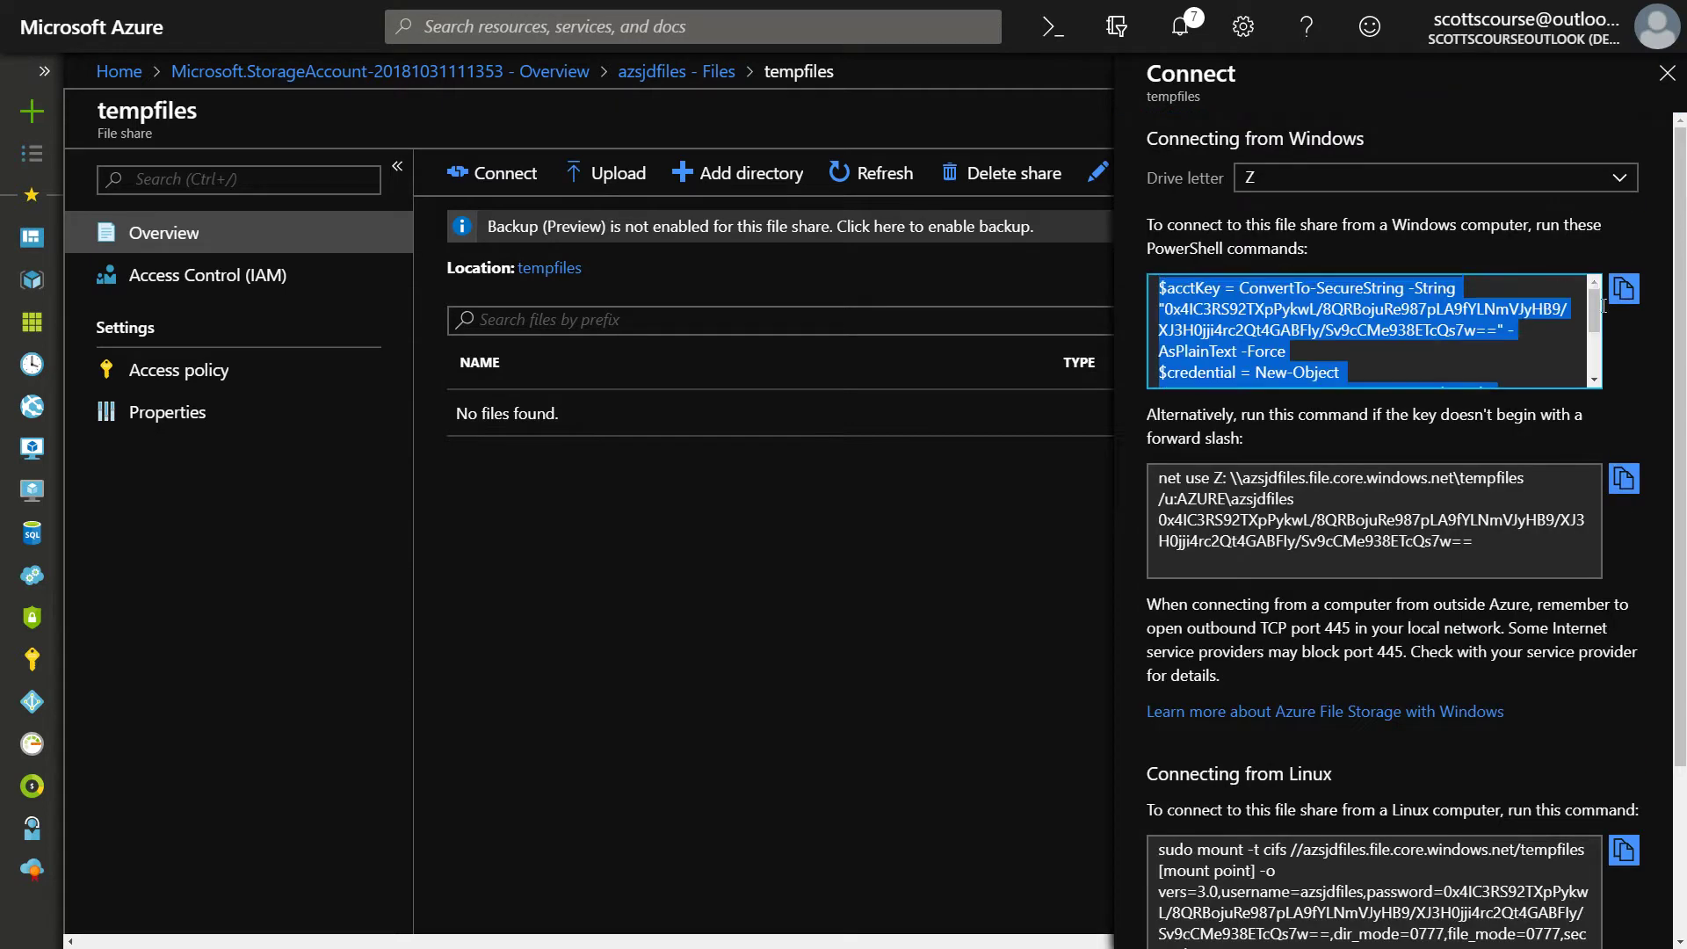
left_click(1624, 332)
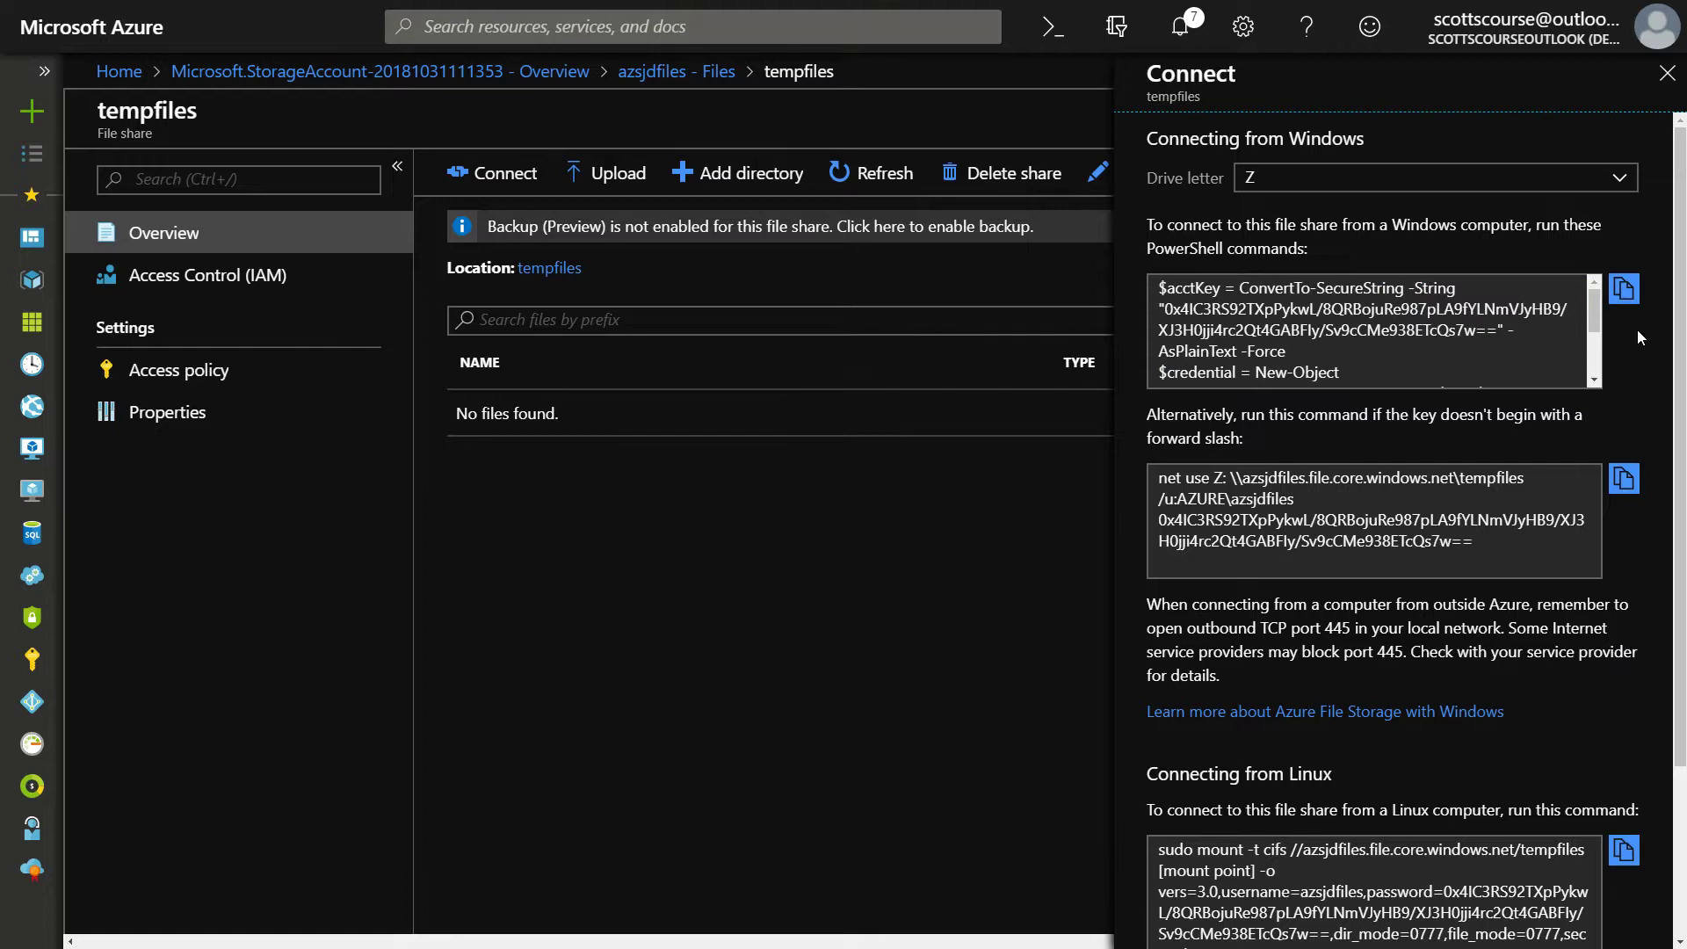
Copy the net use Z: mapping command for tempfiles to the clipboard
scroll(1637, 329, "down", 2)
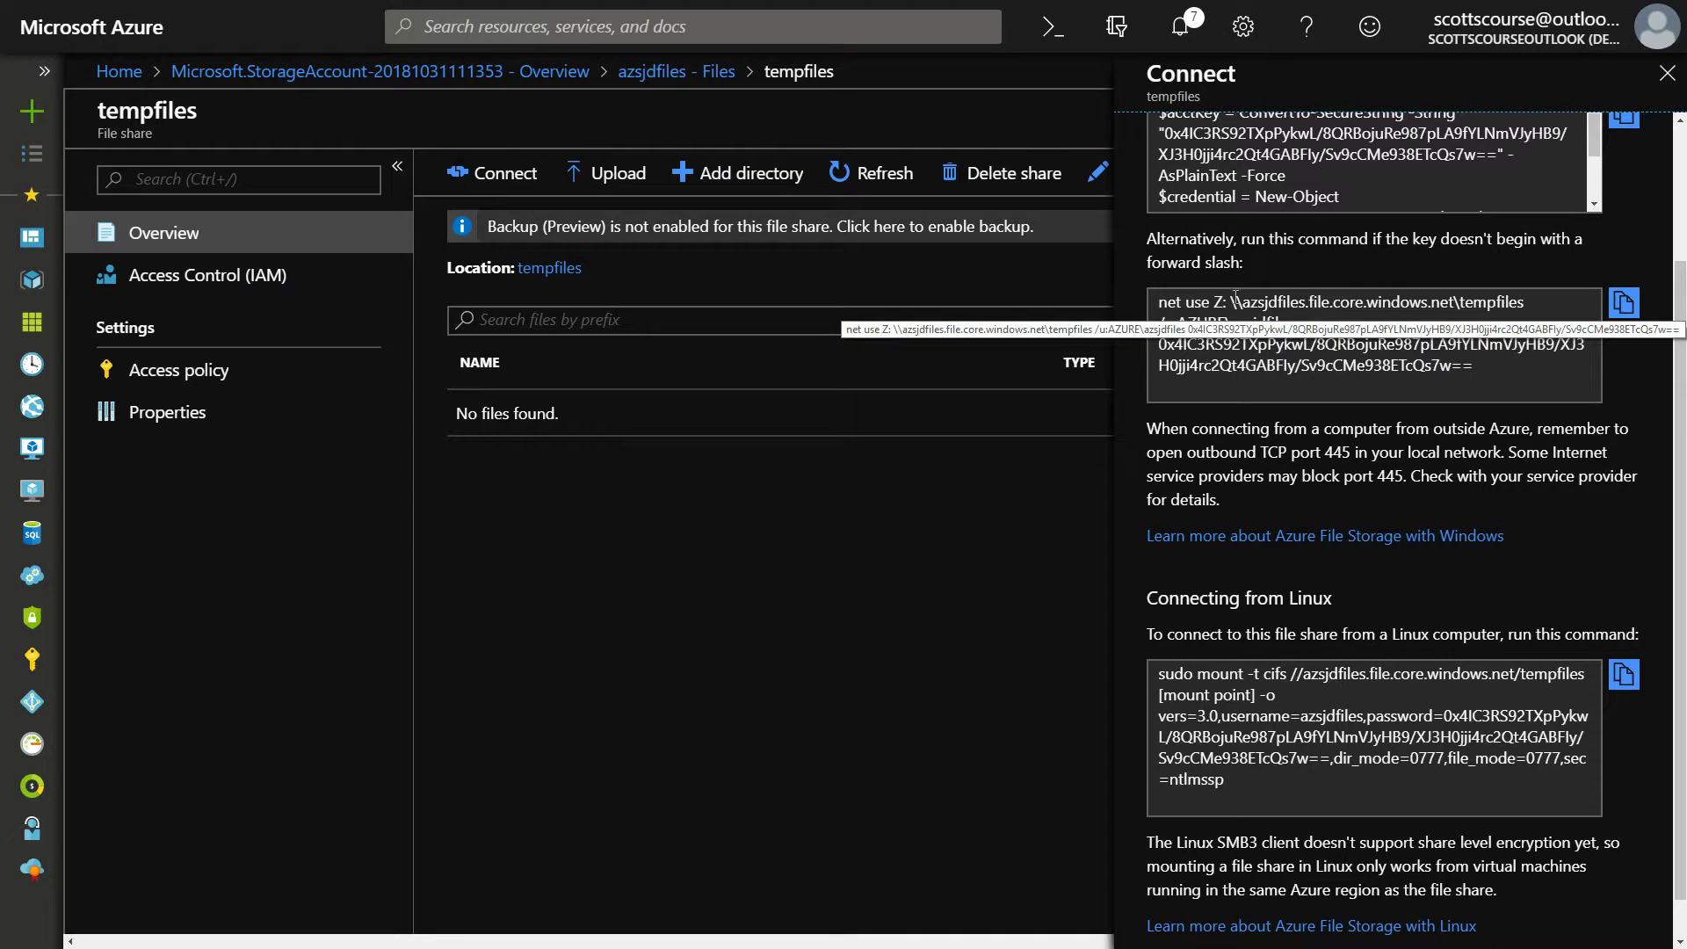
scroll(1498, 430, "down", 1)
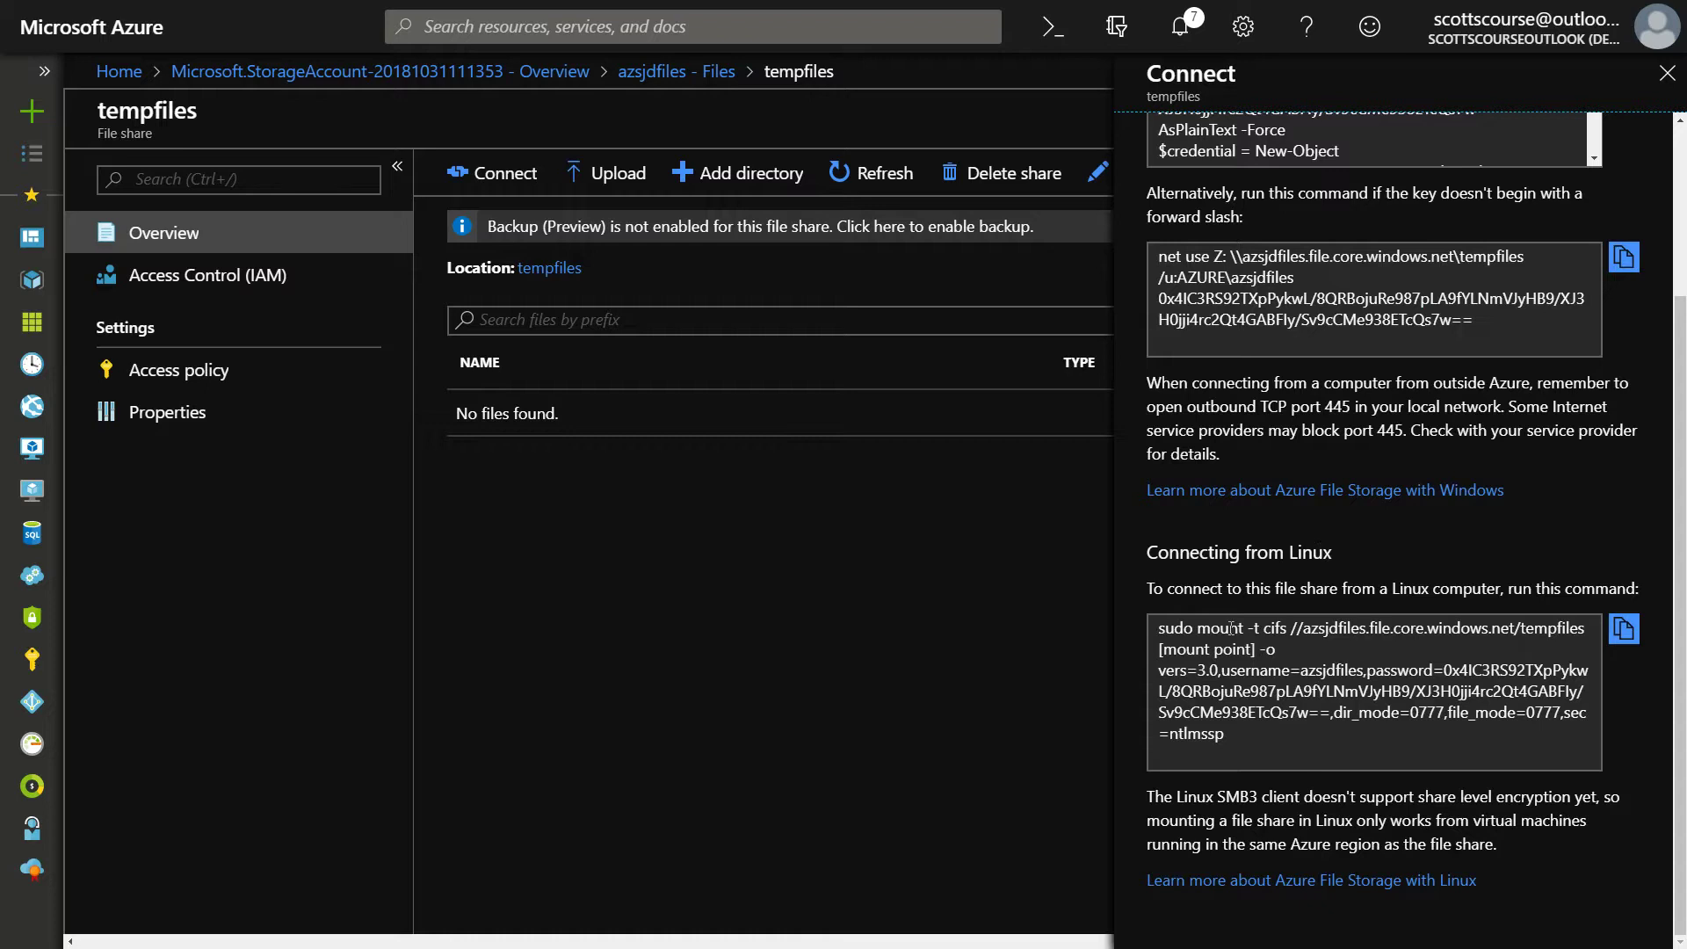
scroll(1365, 646, "up", 3)
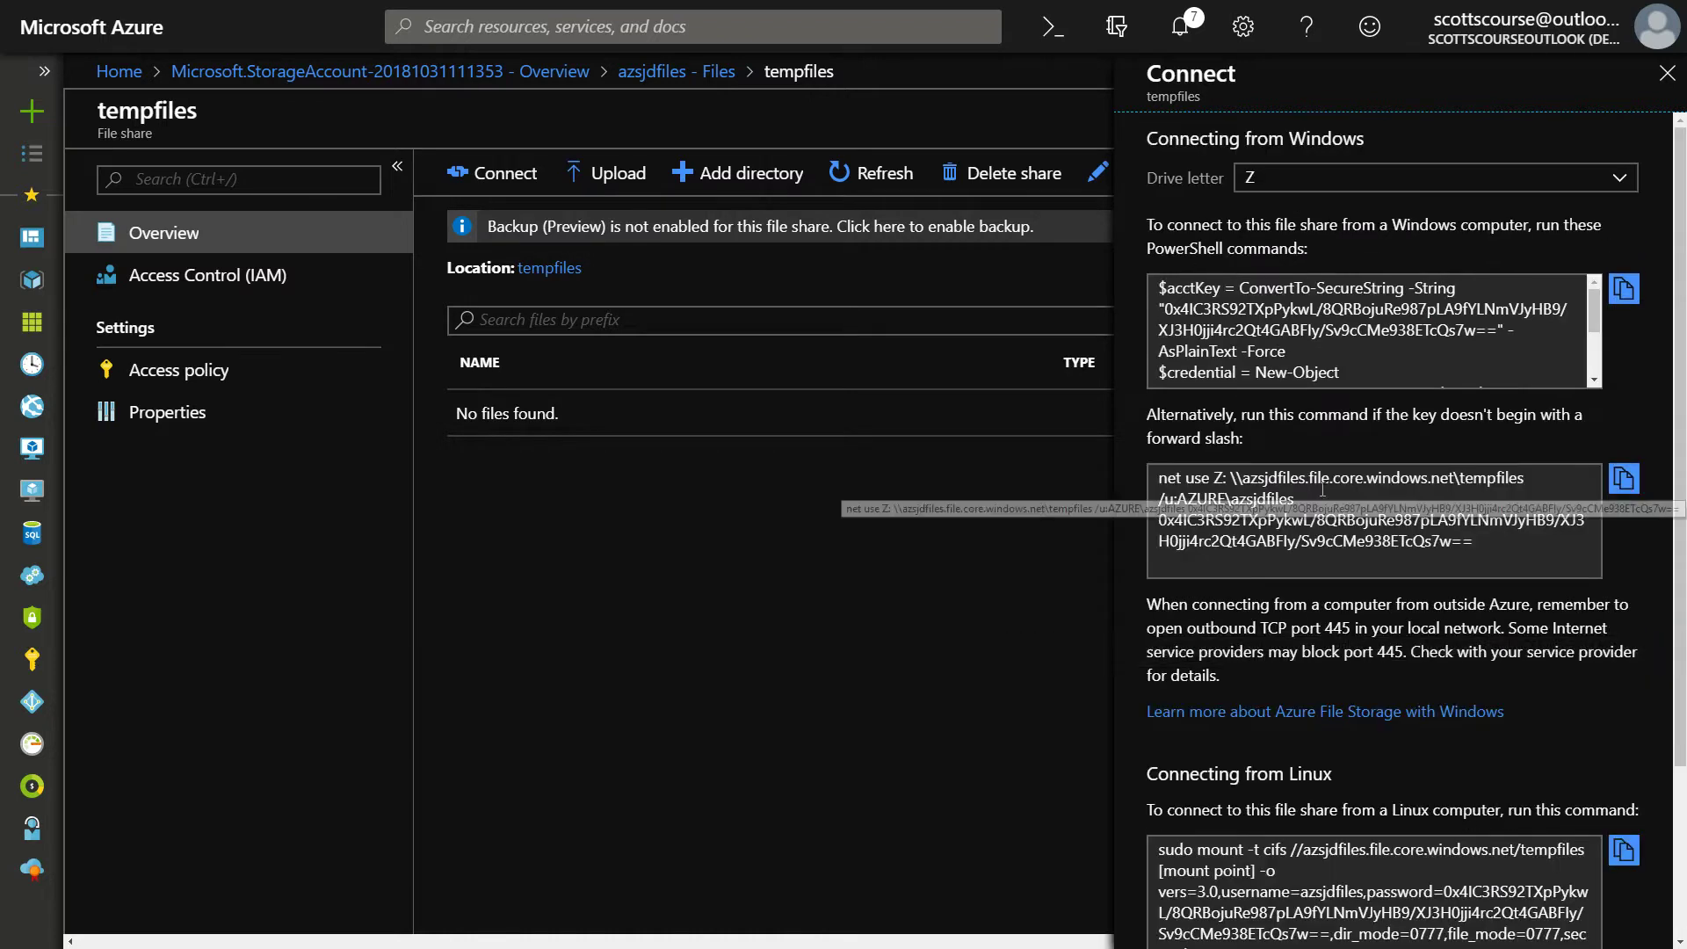
left_click(1382, 490)
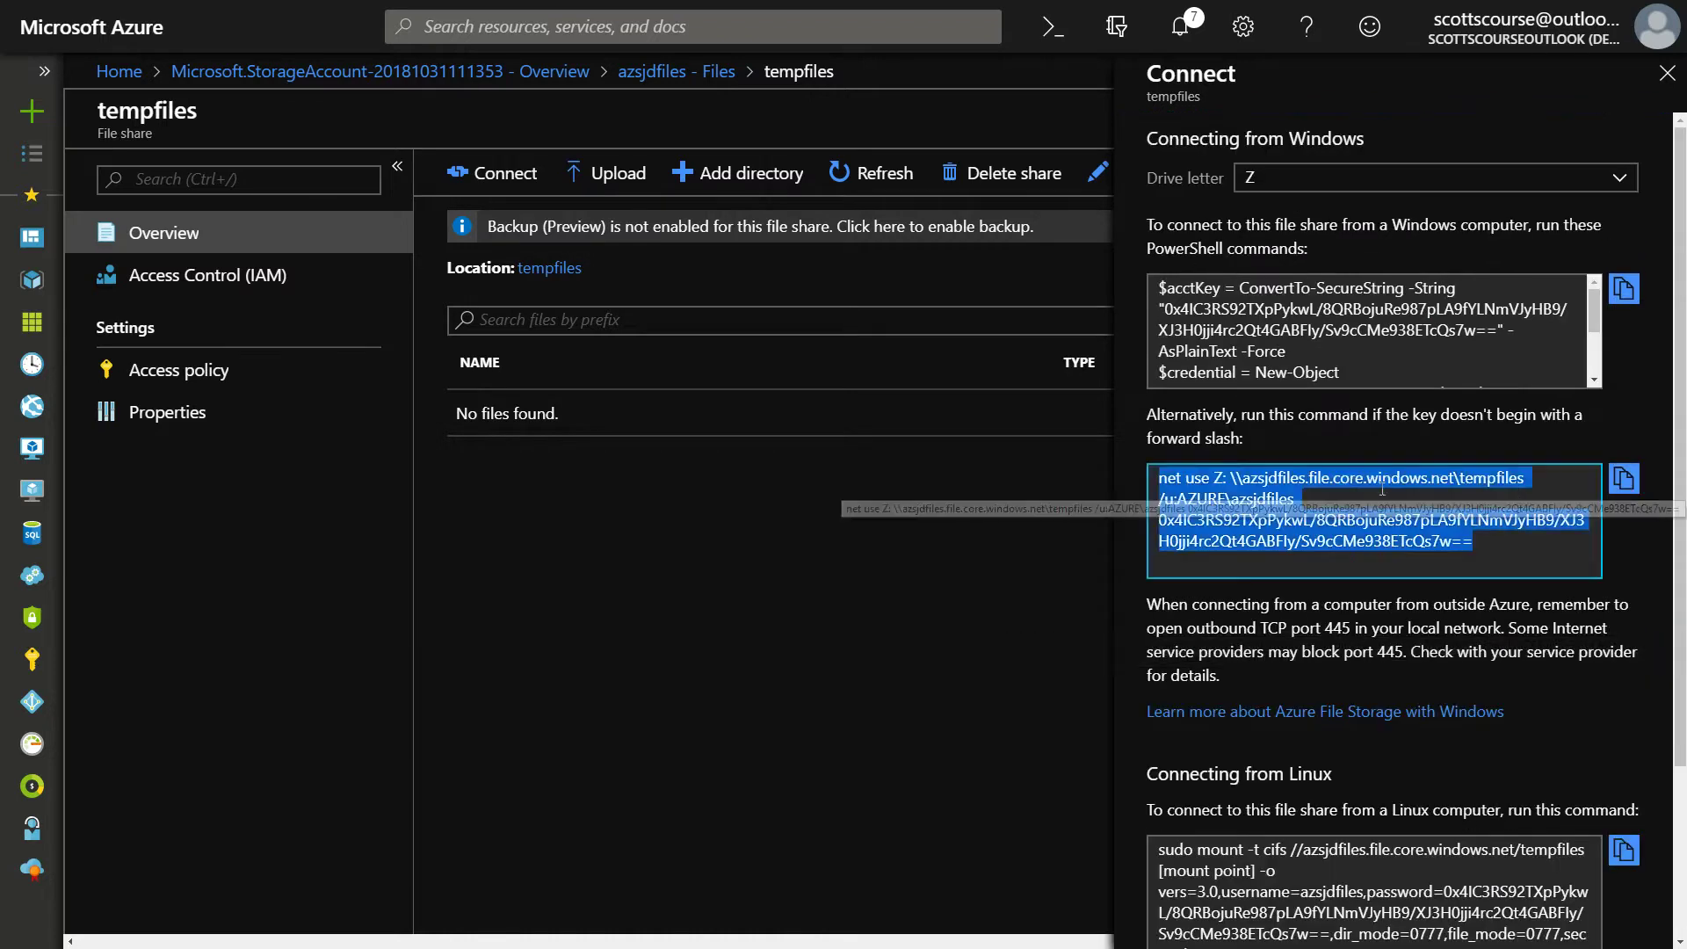
left_click(1624, 479)
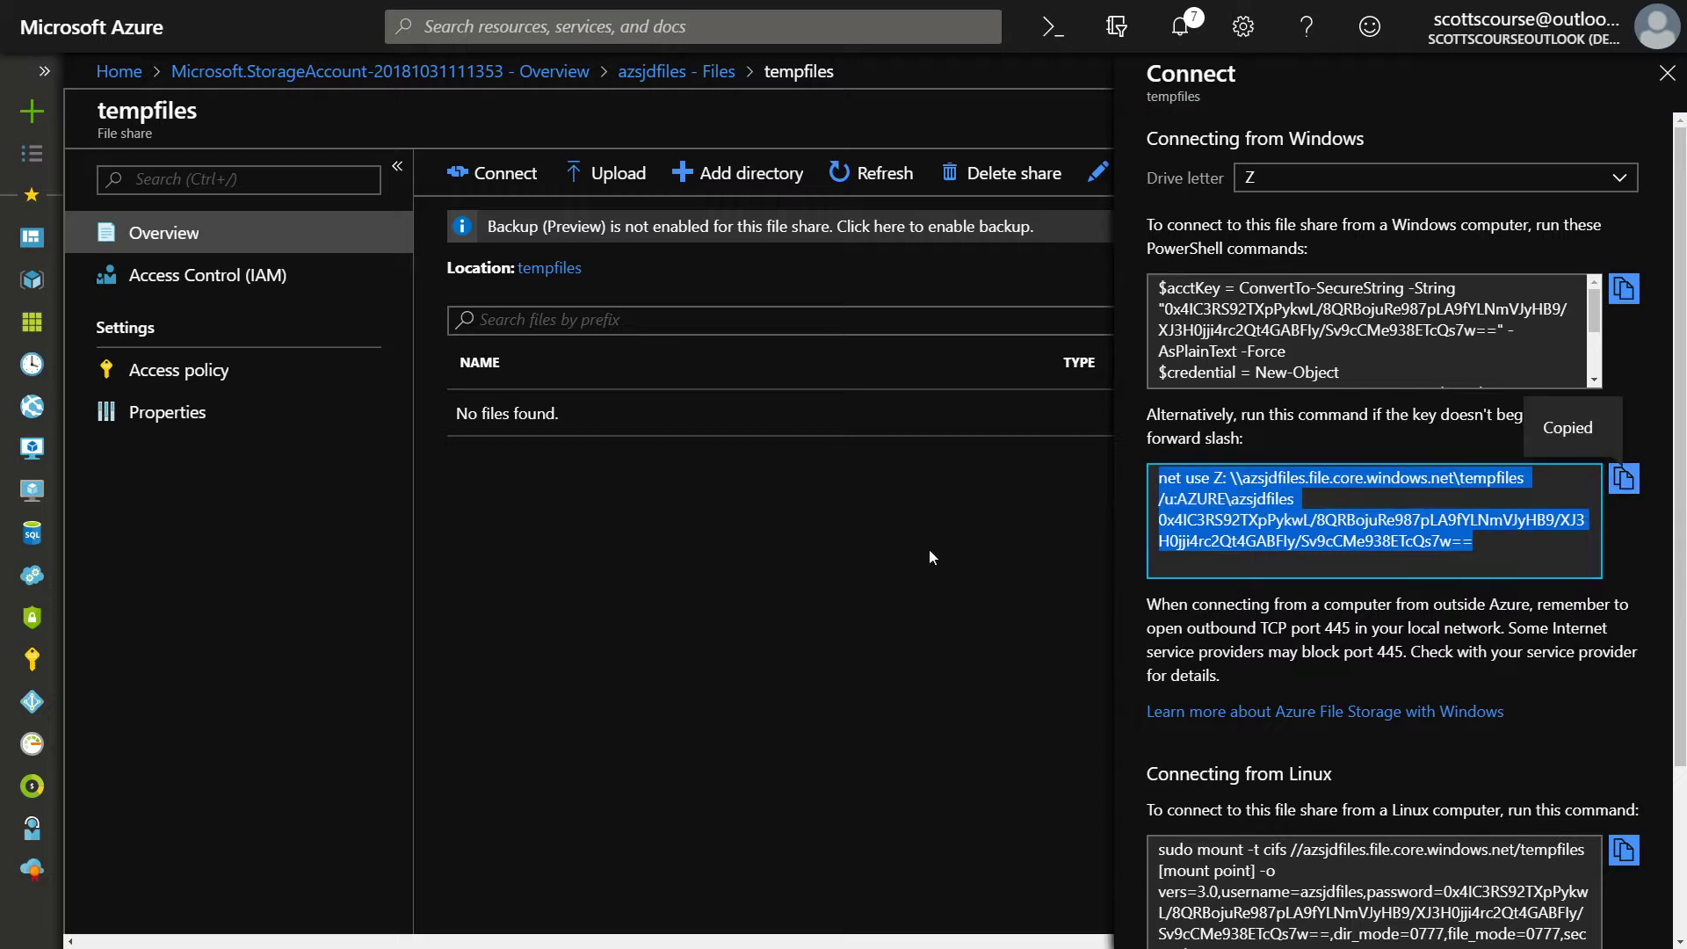
key("alt+Tab")
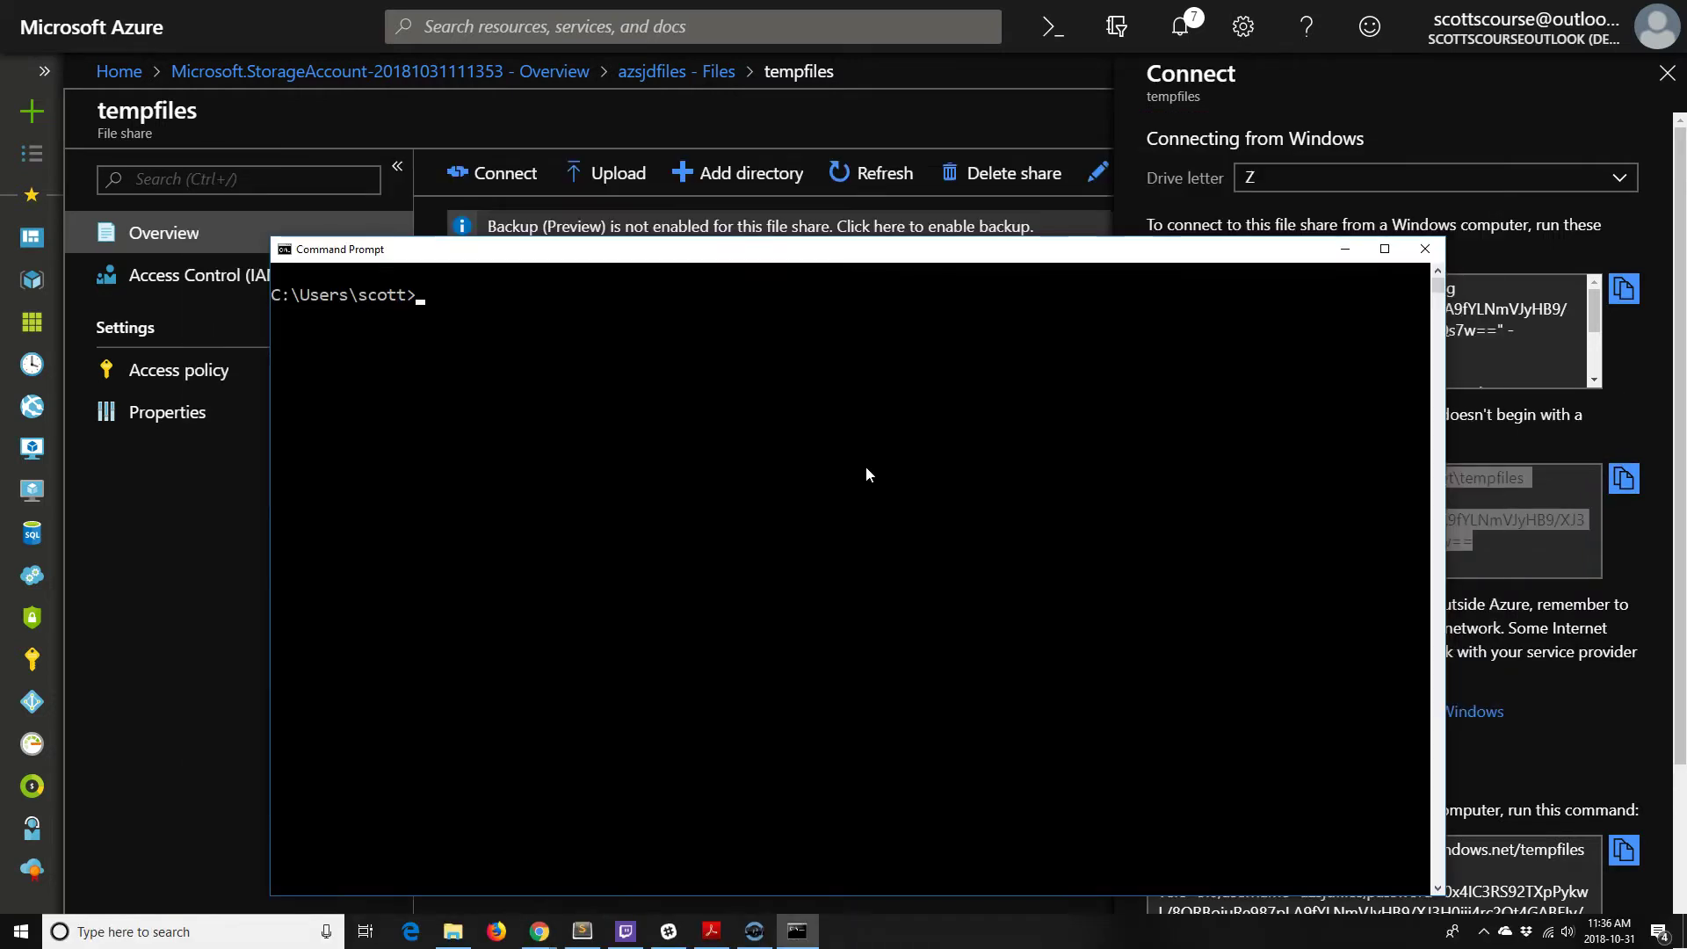
Paste and run the net use Z: command in Command Prompt, which fails with System error 53
key("ctrl+v")
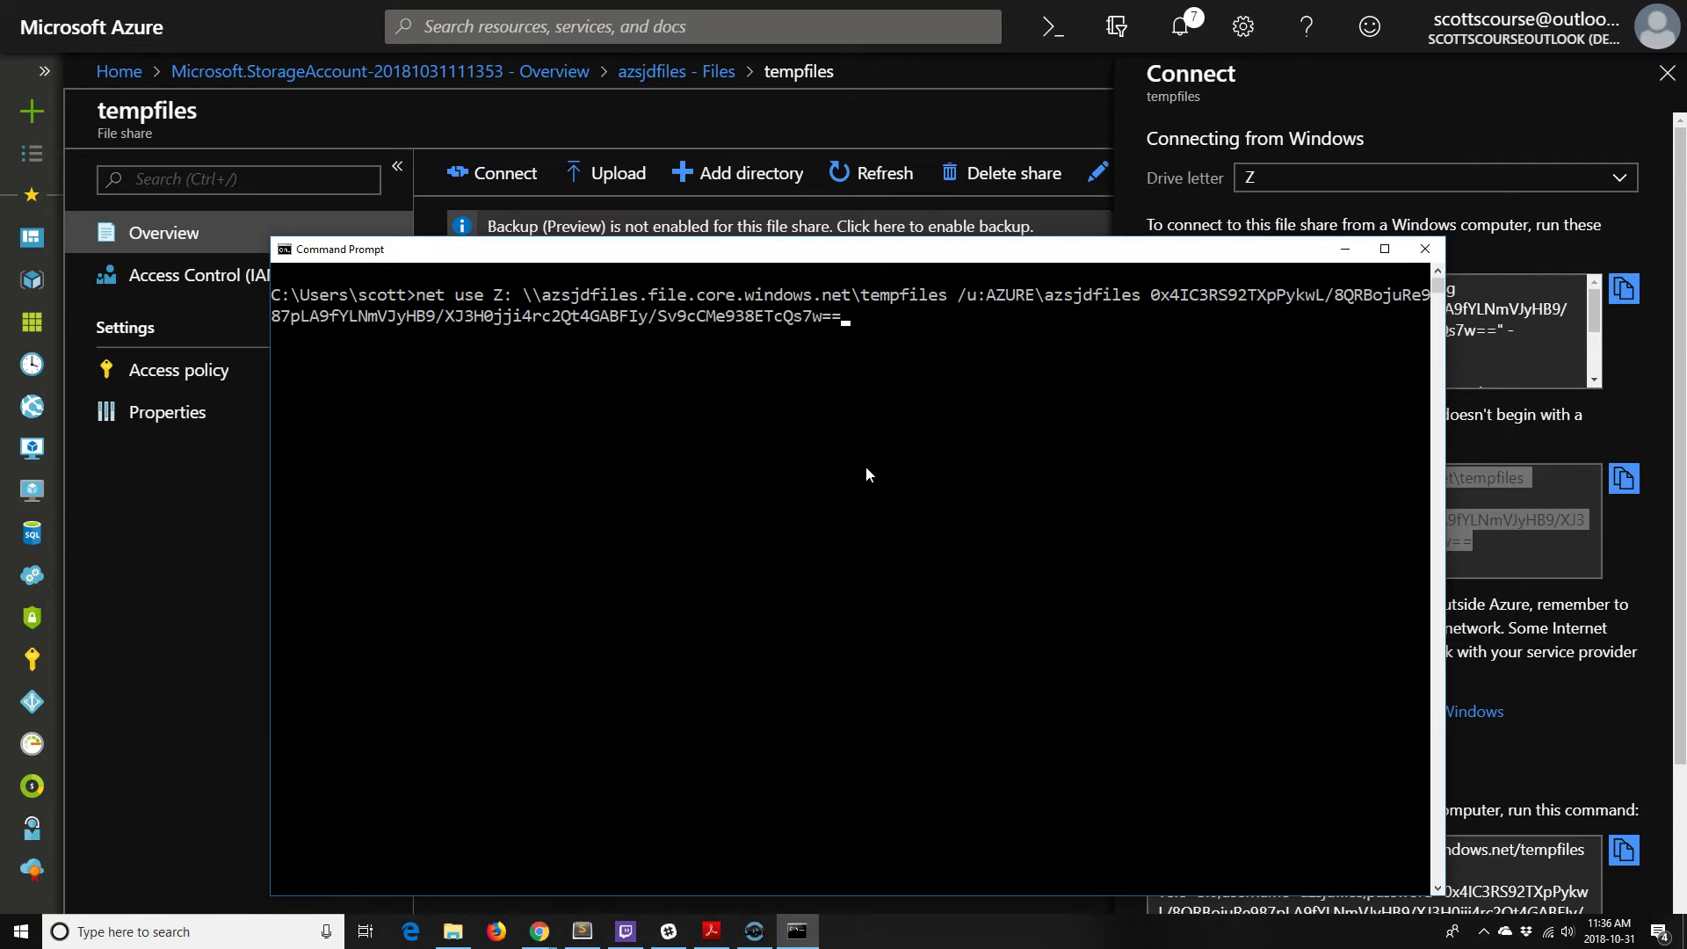
key("Return")
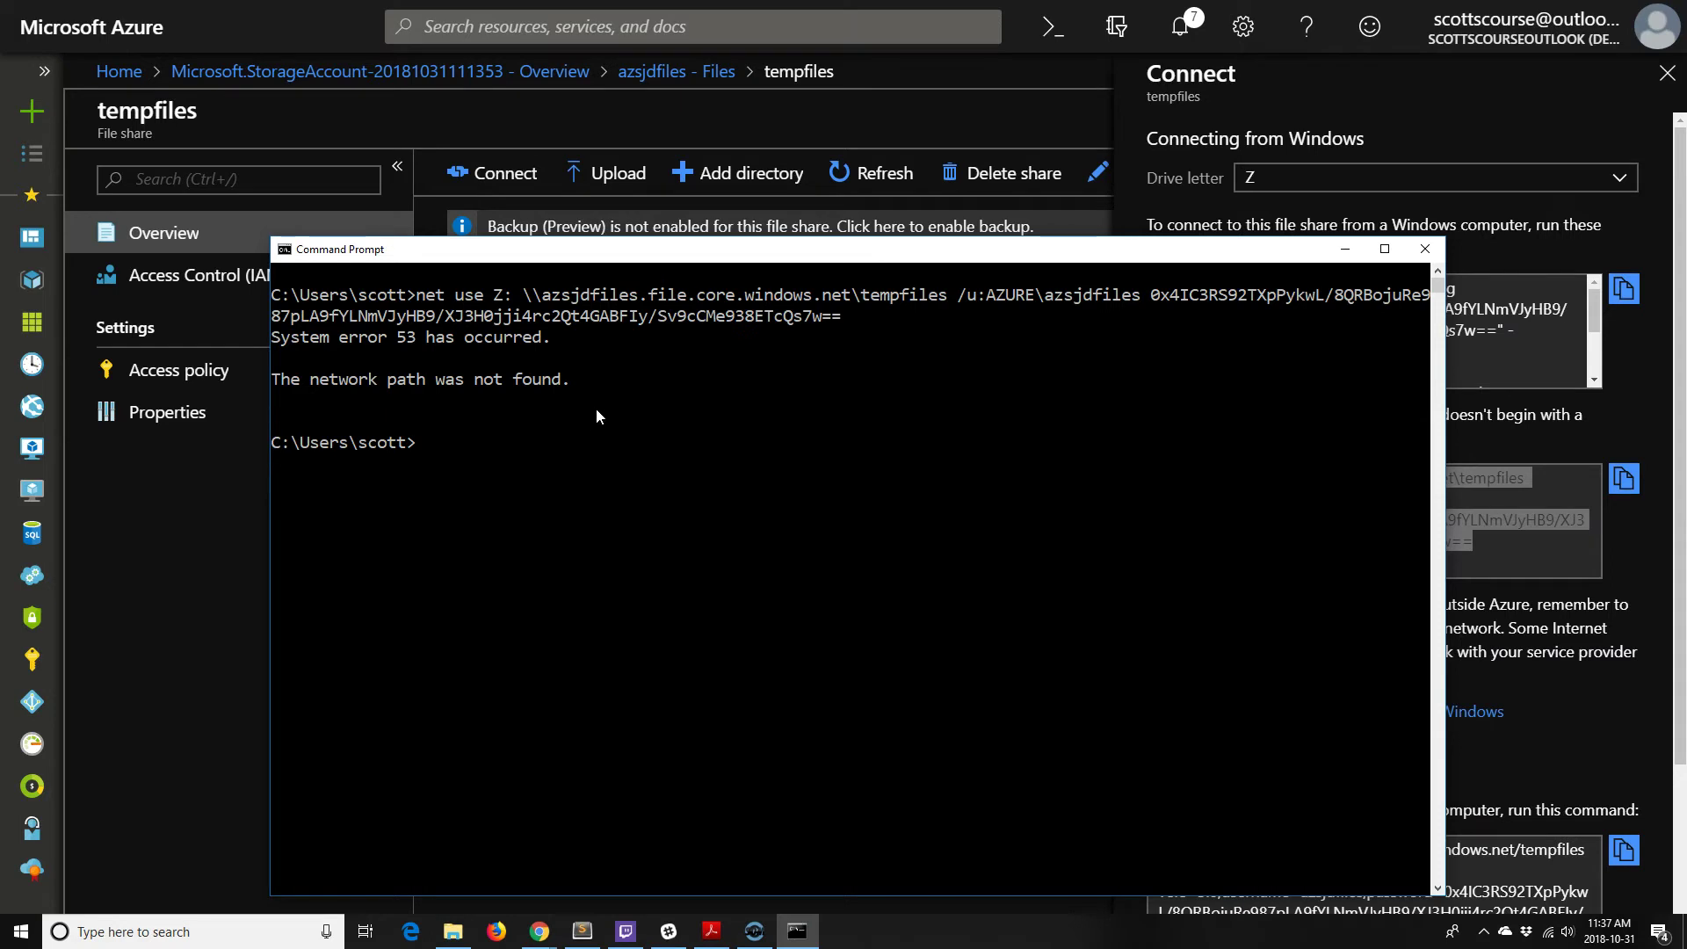
left_click(623, 386)
left_click(1594, 317)
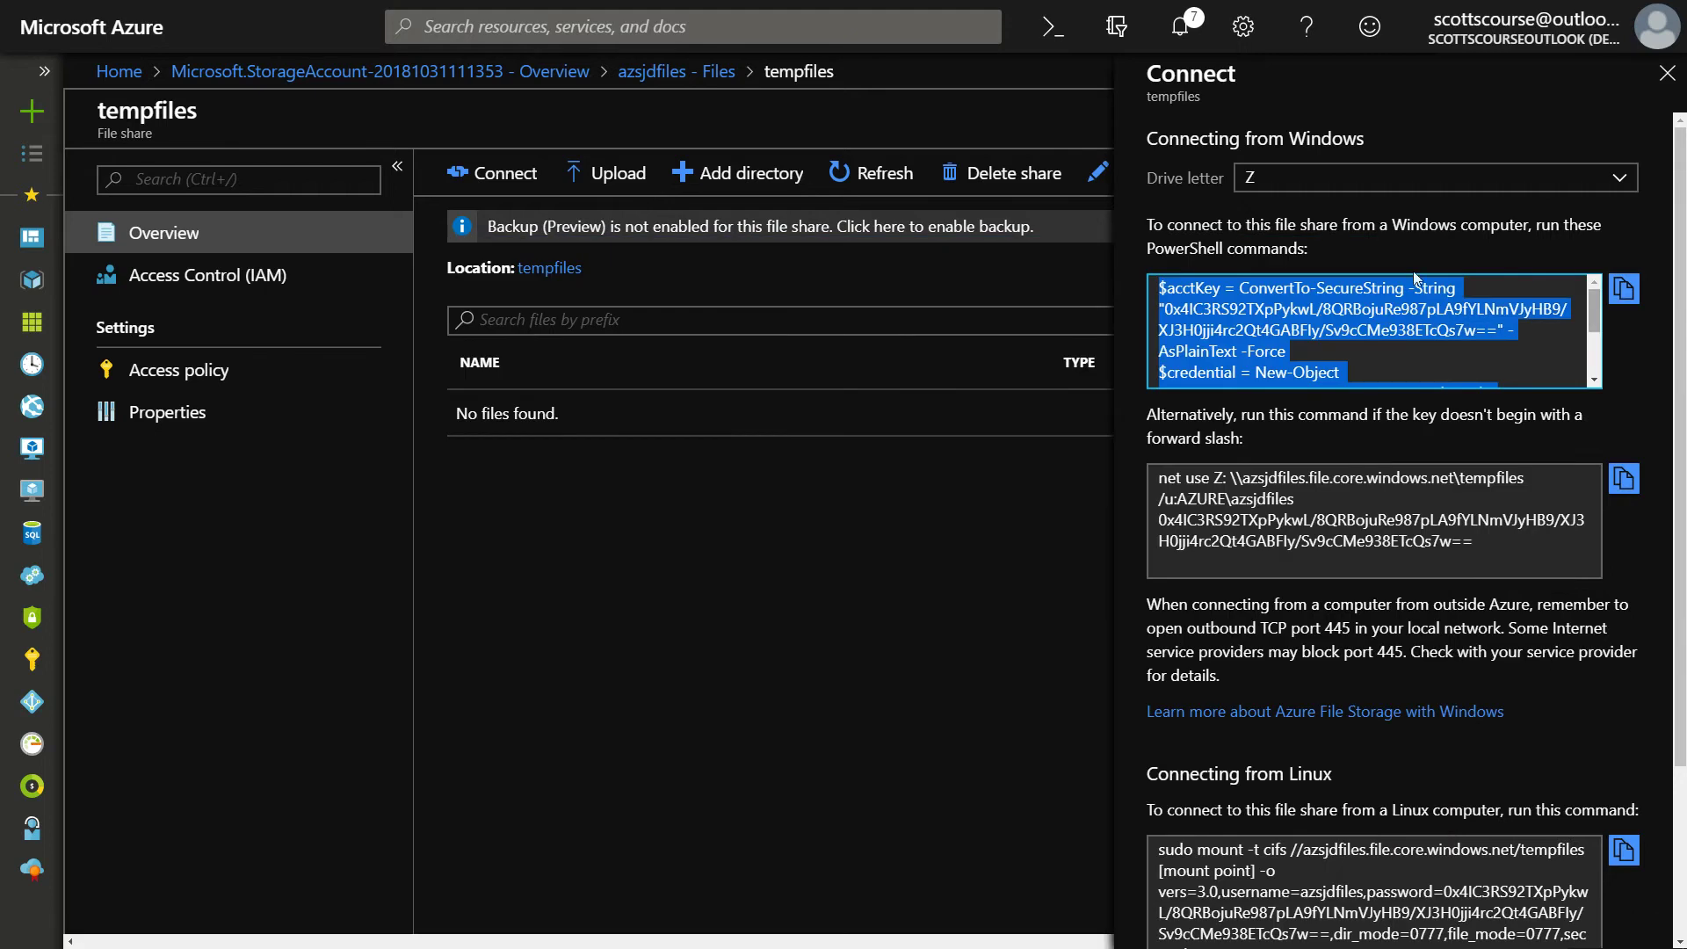
scroll(1356, 318, "down", 1)
left_click_drag(1356, 318, 1360, 310)
left_click(1180, 409)
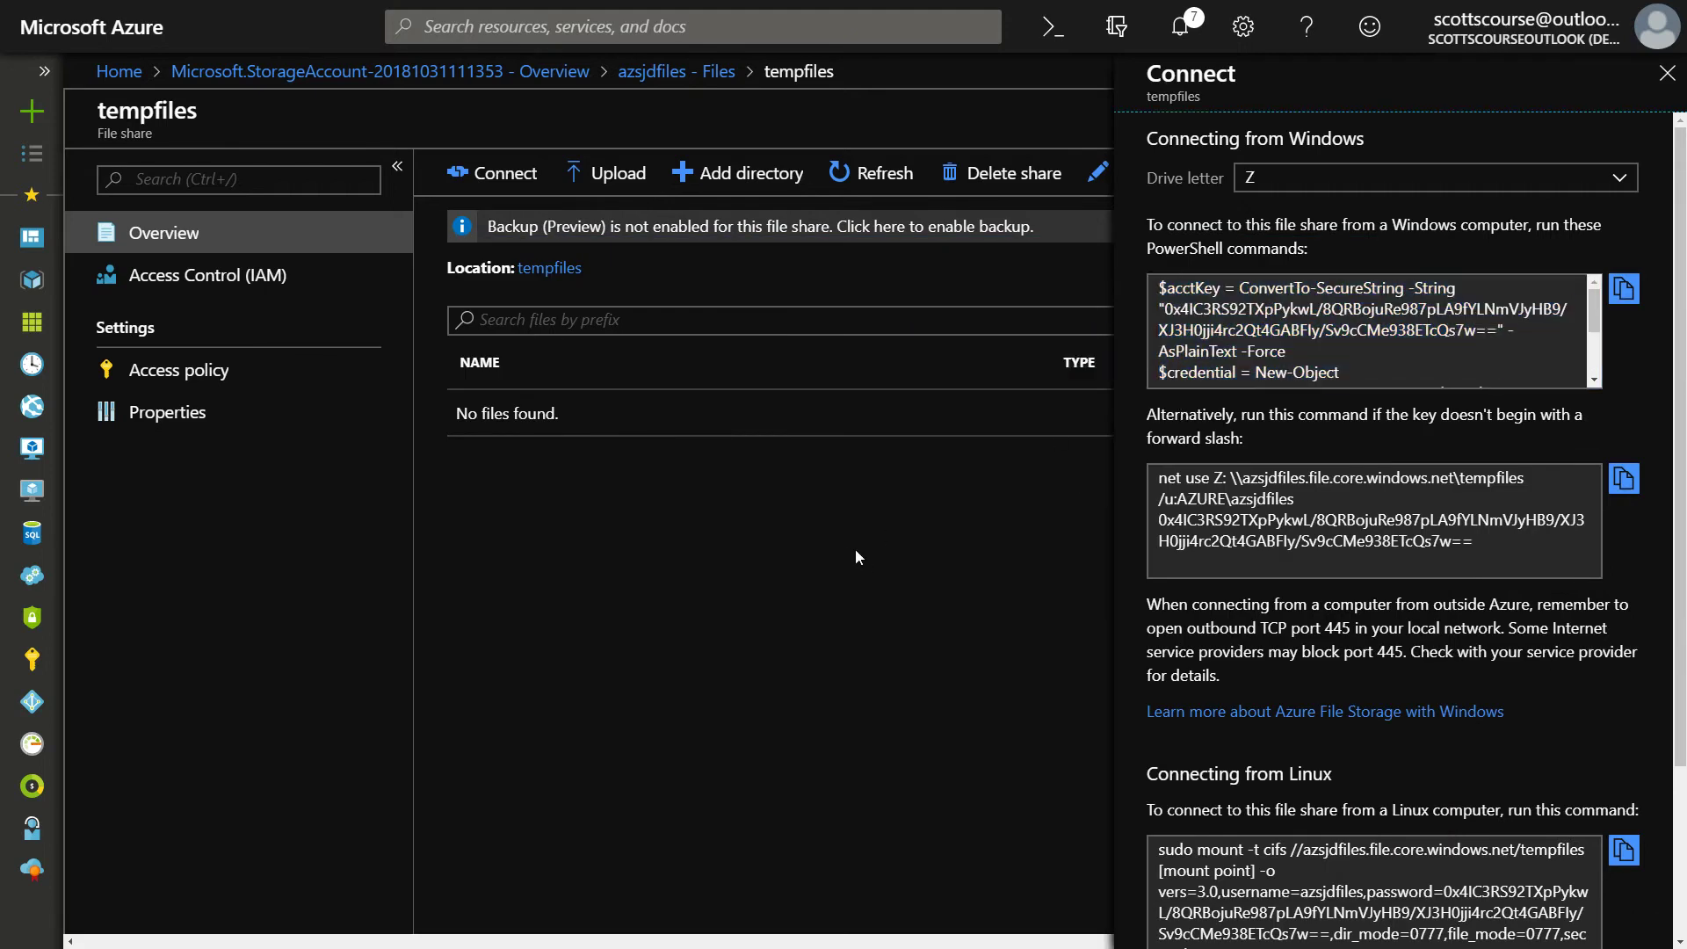
key("alt+Tab")
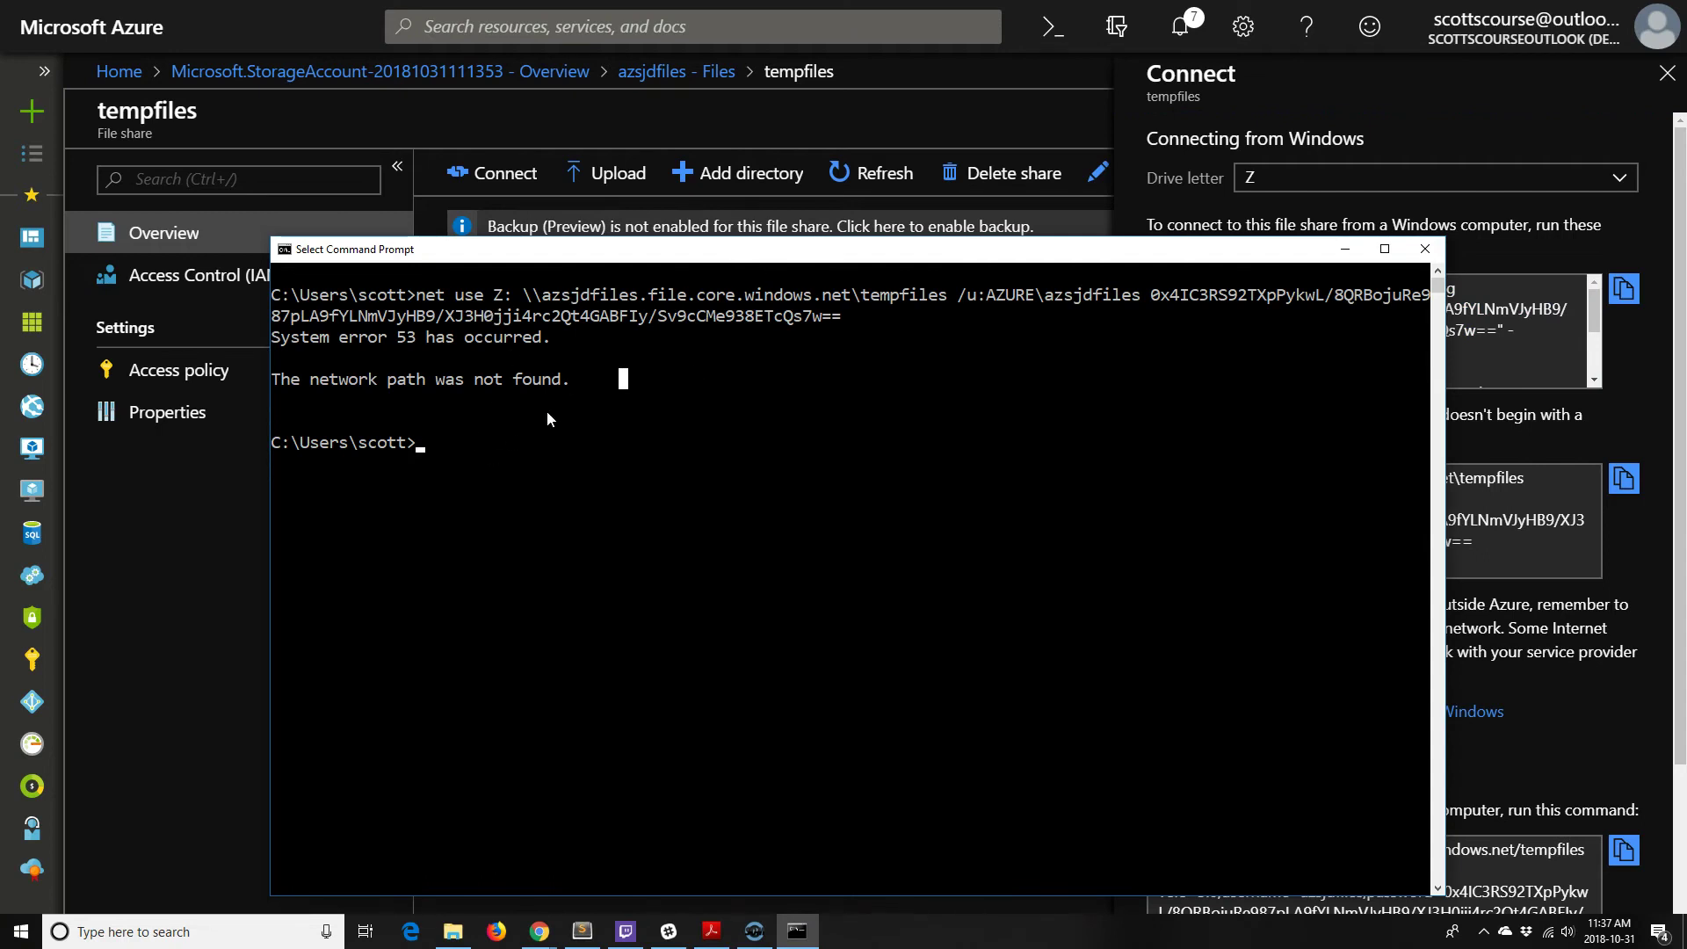
left_click(449, 442)
left_click(425, 442)
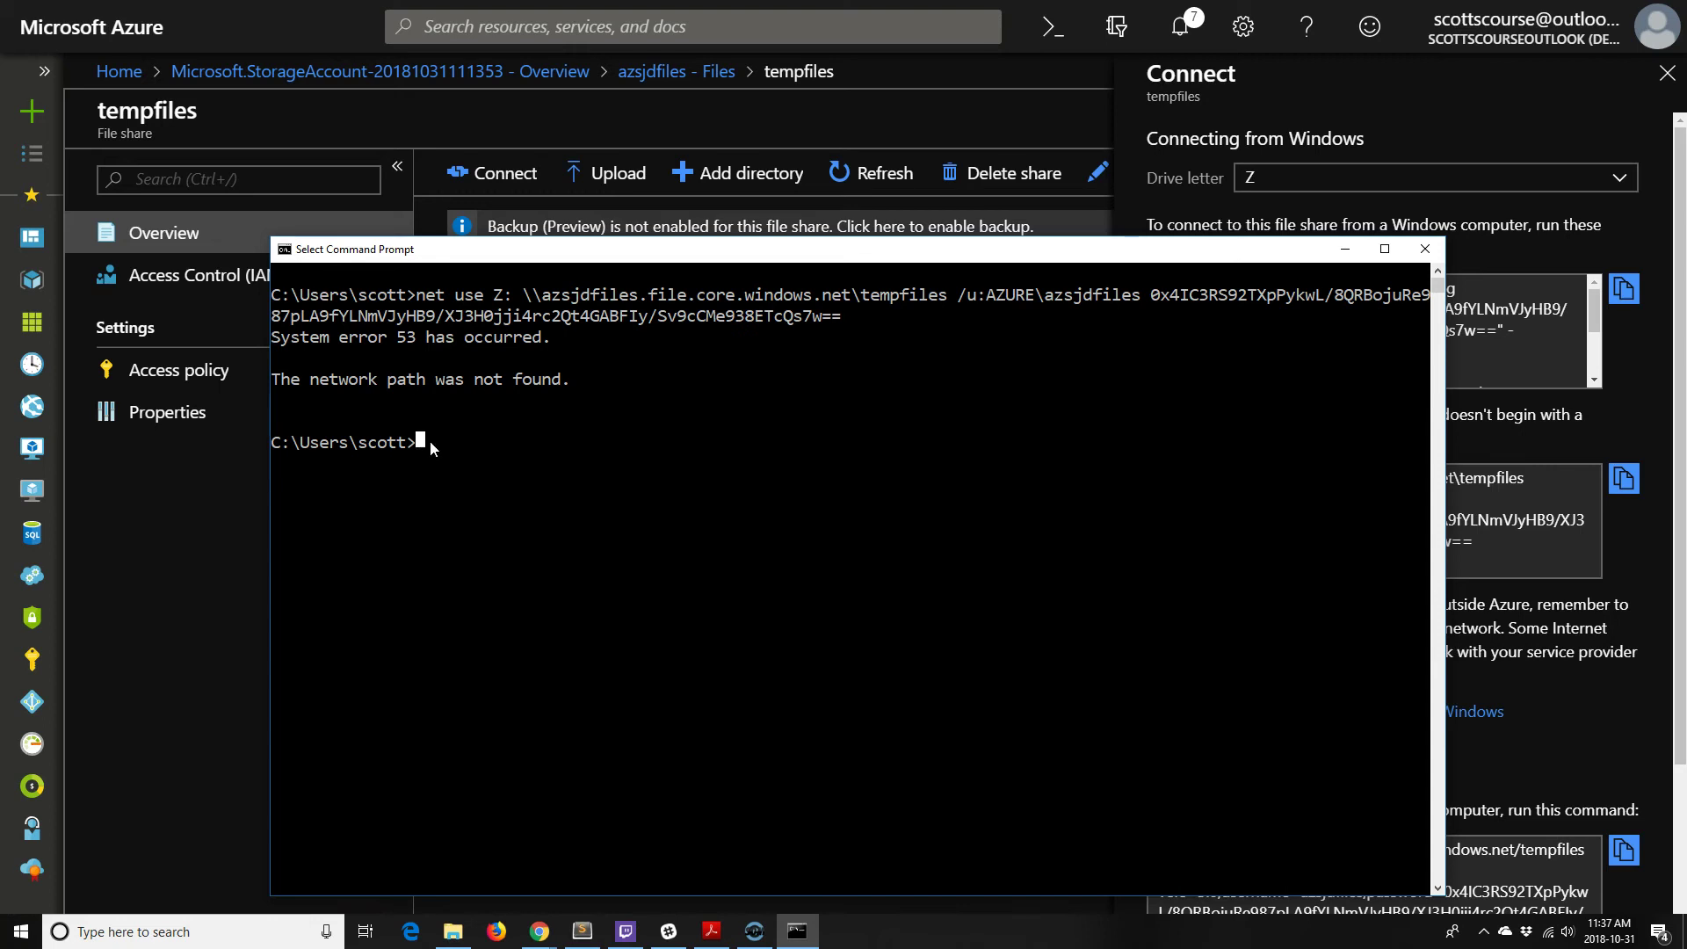